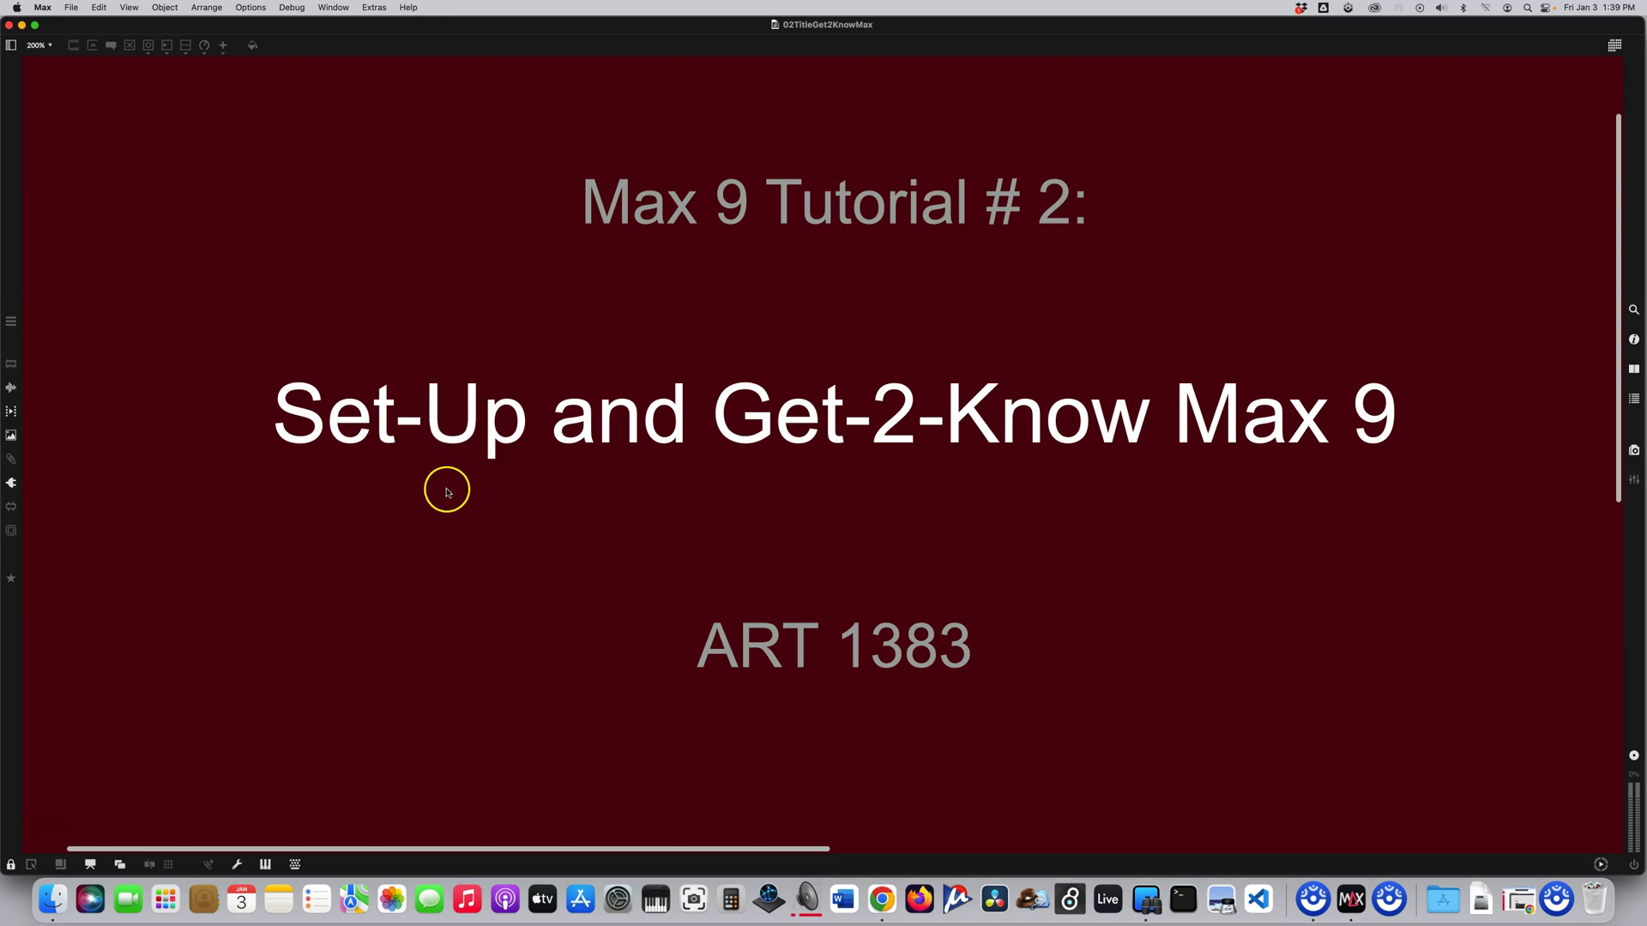
Bring the 01Tut3BasicThingsAndViewPref patcher forward and shift it right to uncover the 200% title patcher.
key(super+grave)
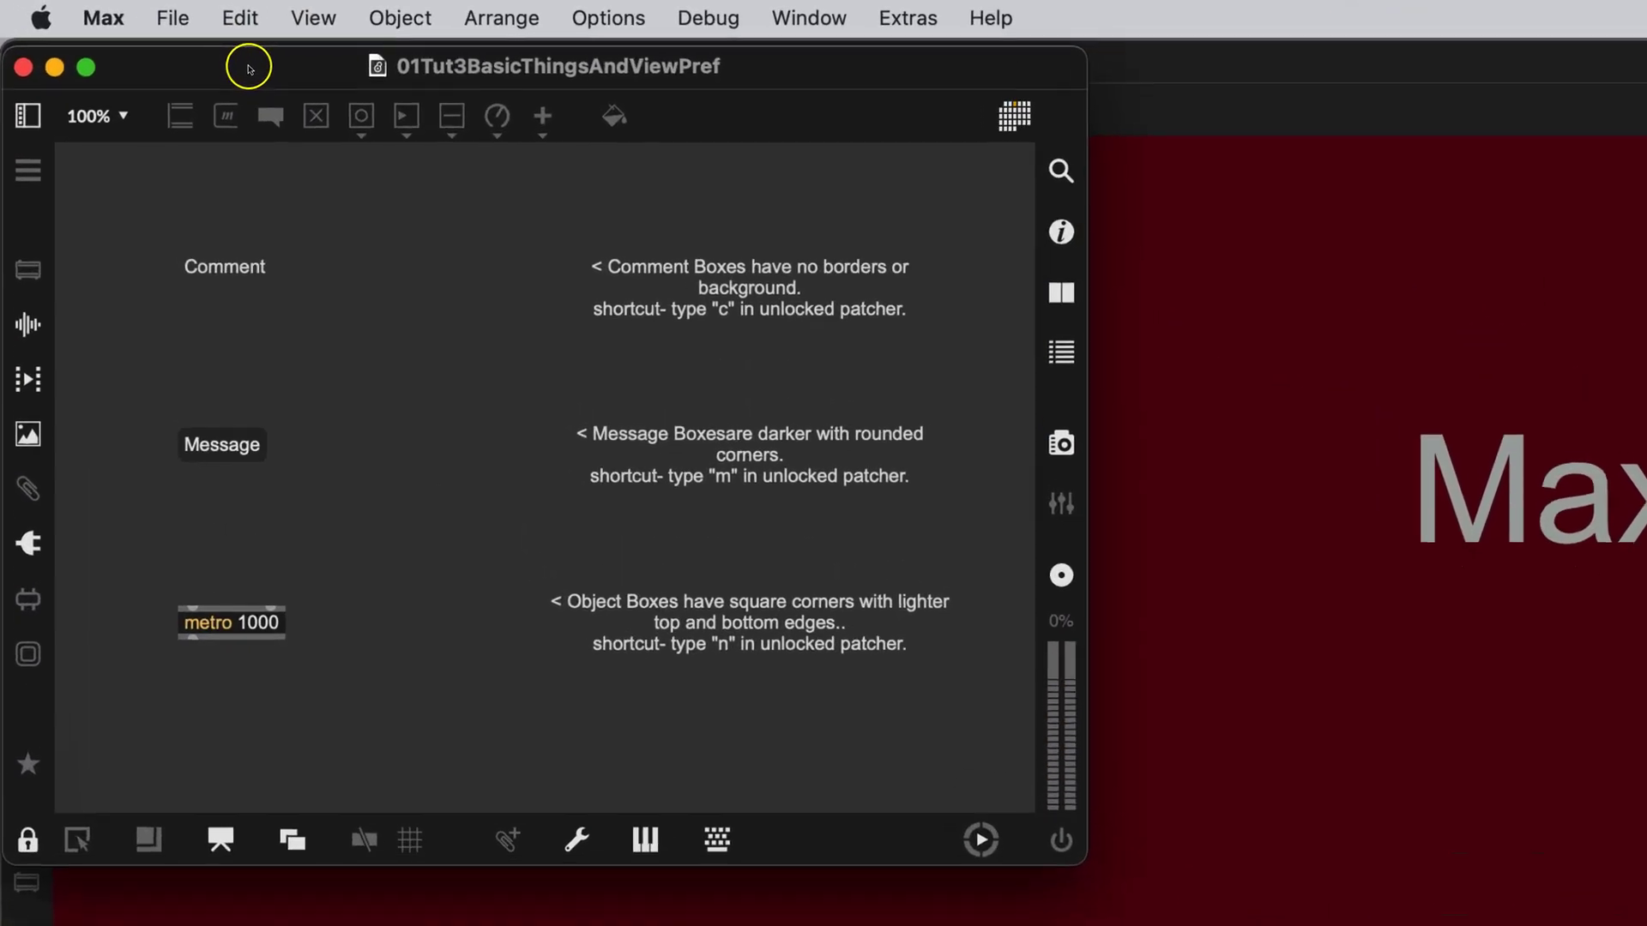
drag(248, 69, 473, 52)
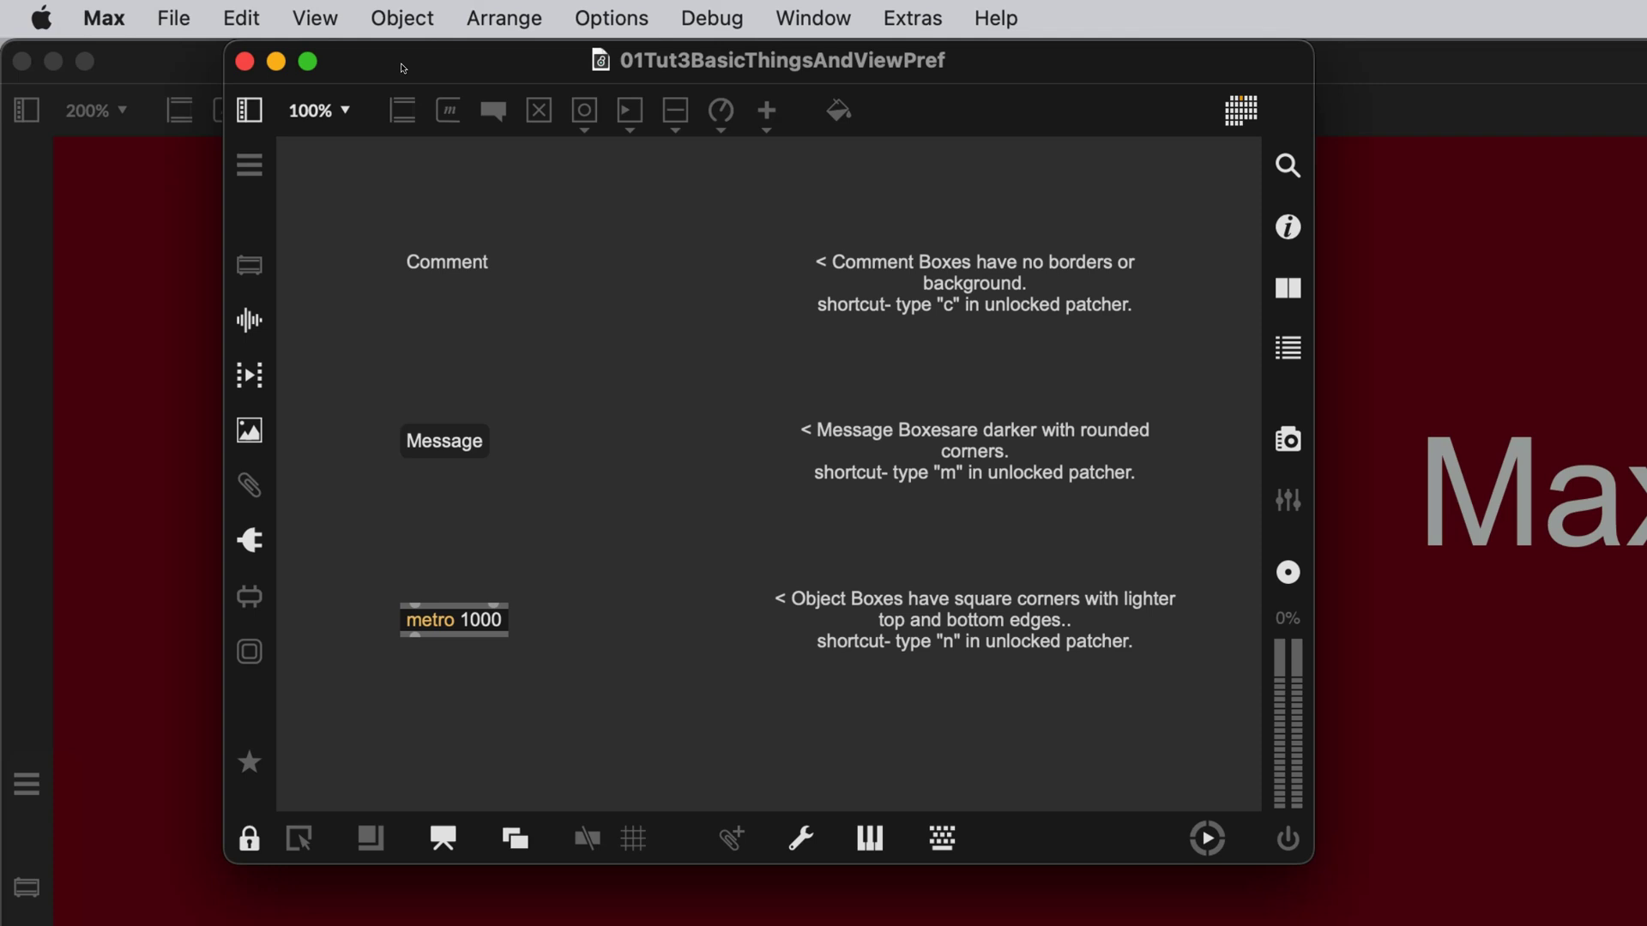
Open Max Preferences from the Max menu and reposition the window down and left.
click(106, 19)
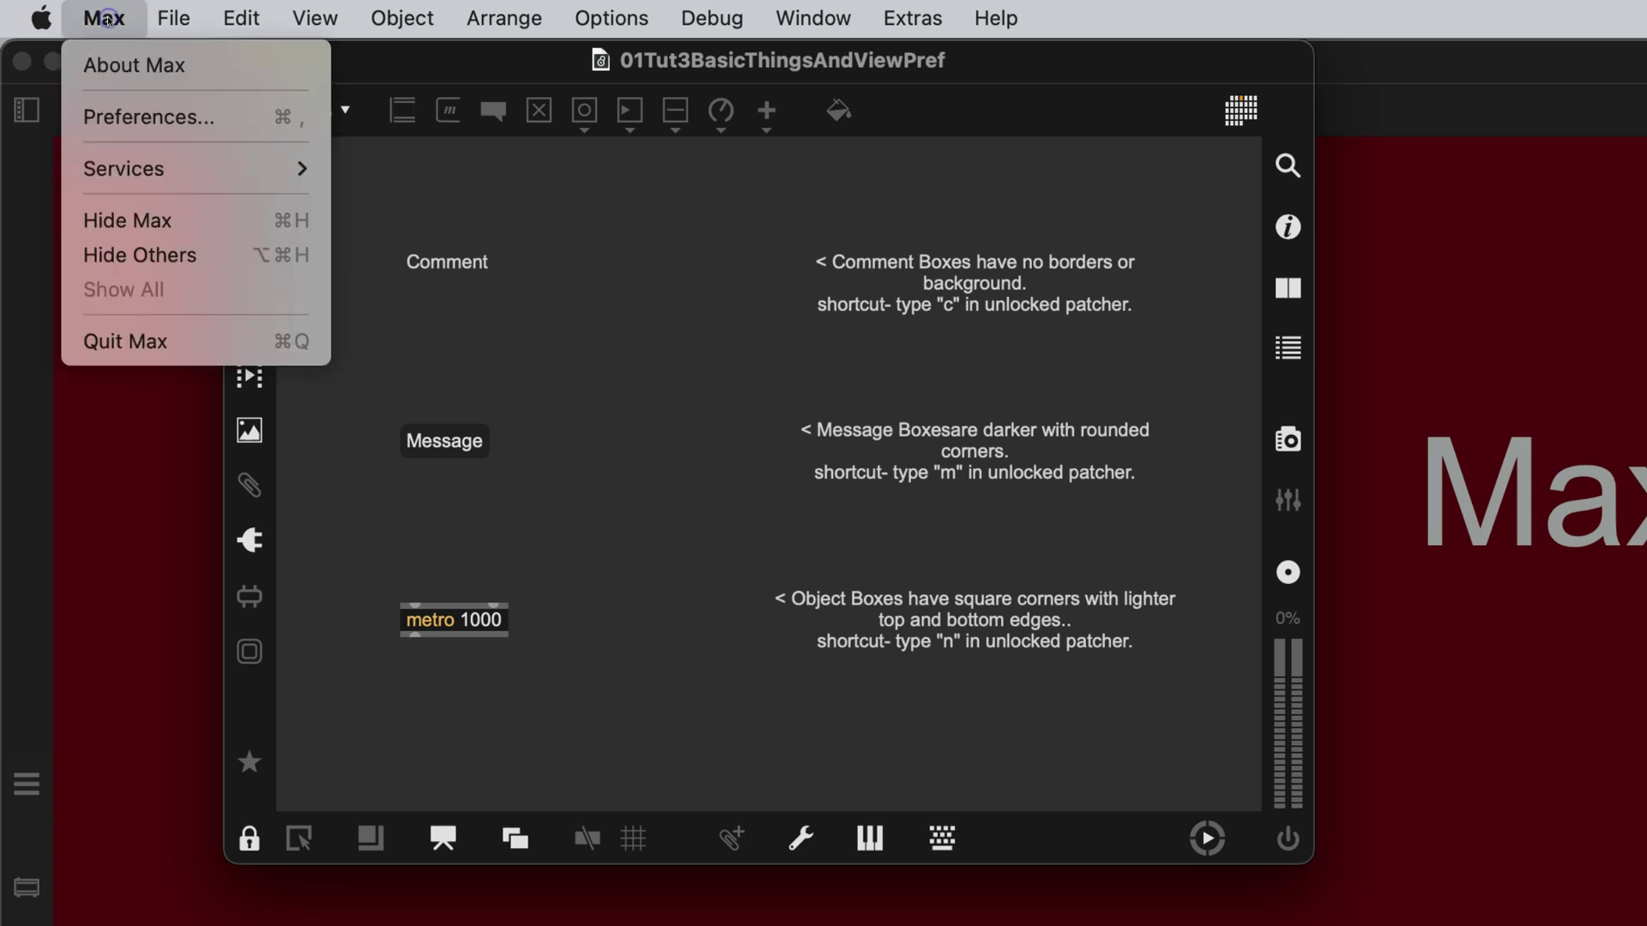
click(111, 117)
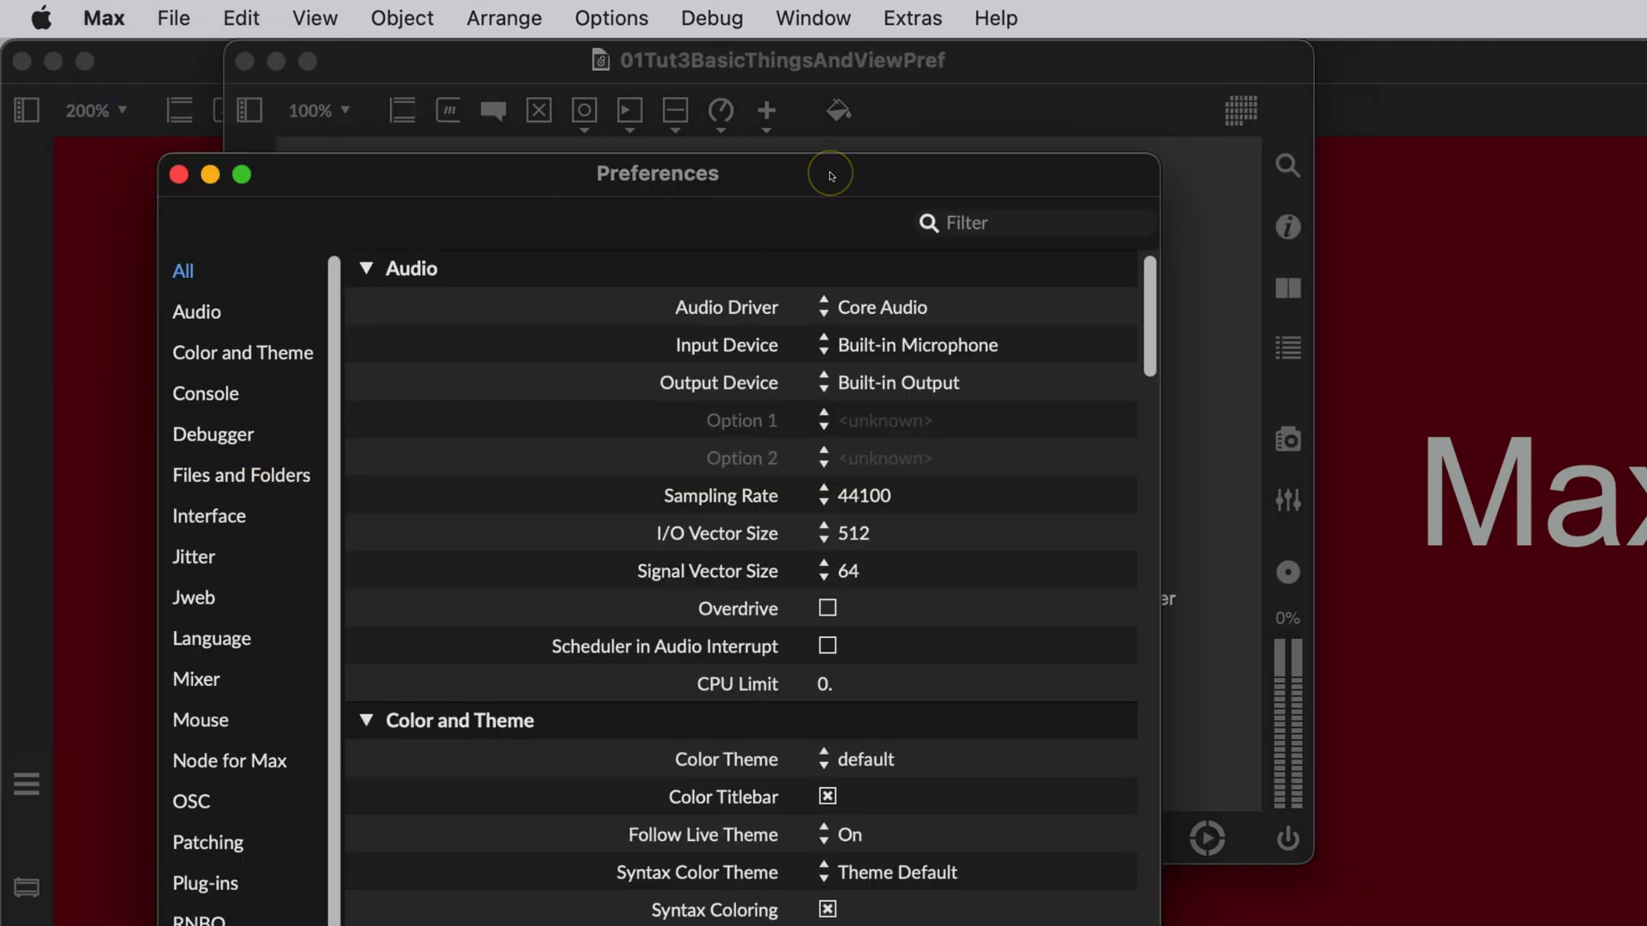
drag(830, 175, 879, 155)
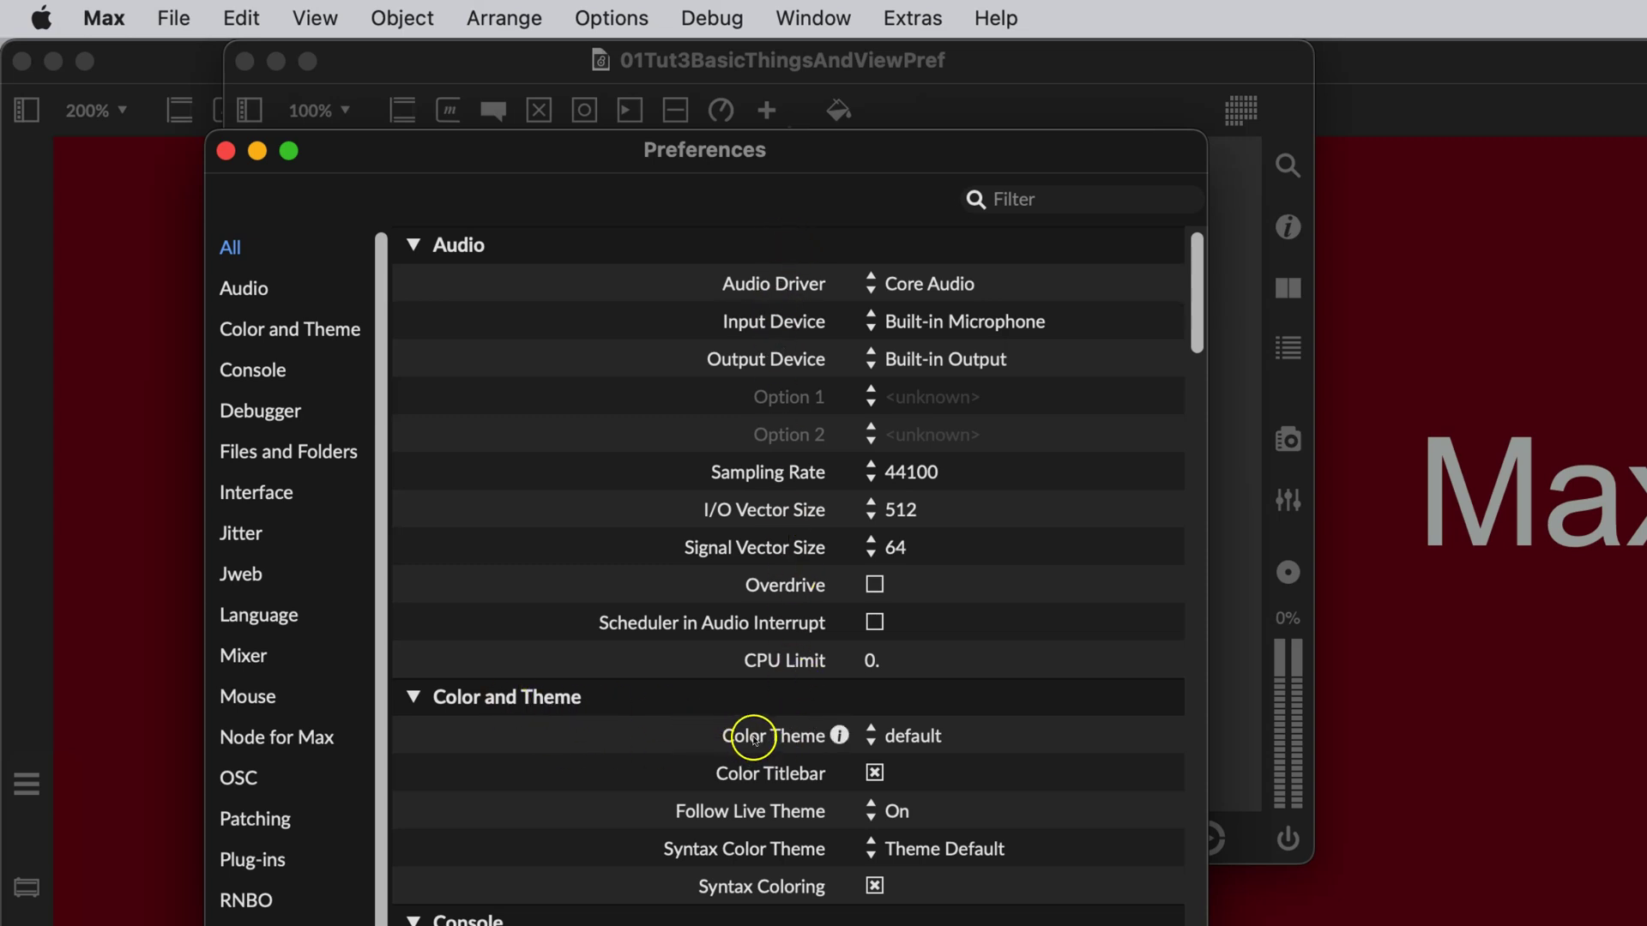
Switch the Color Theme preference from default to dark-over-light.
mouse_move(918, 742)
click(871, 736)
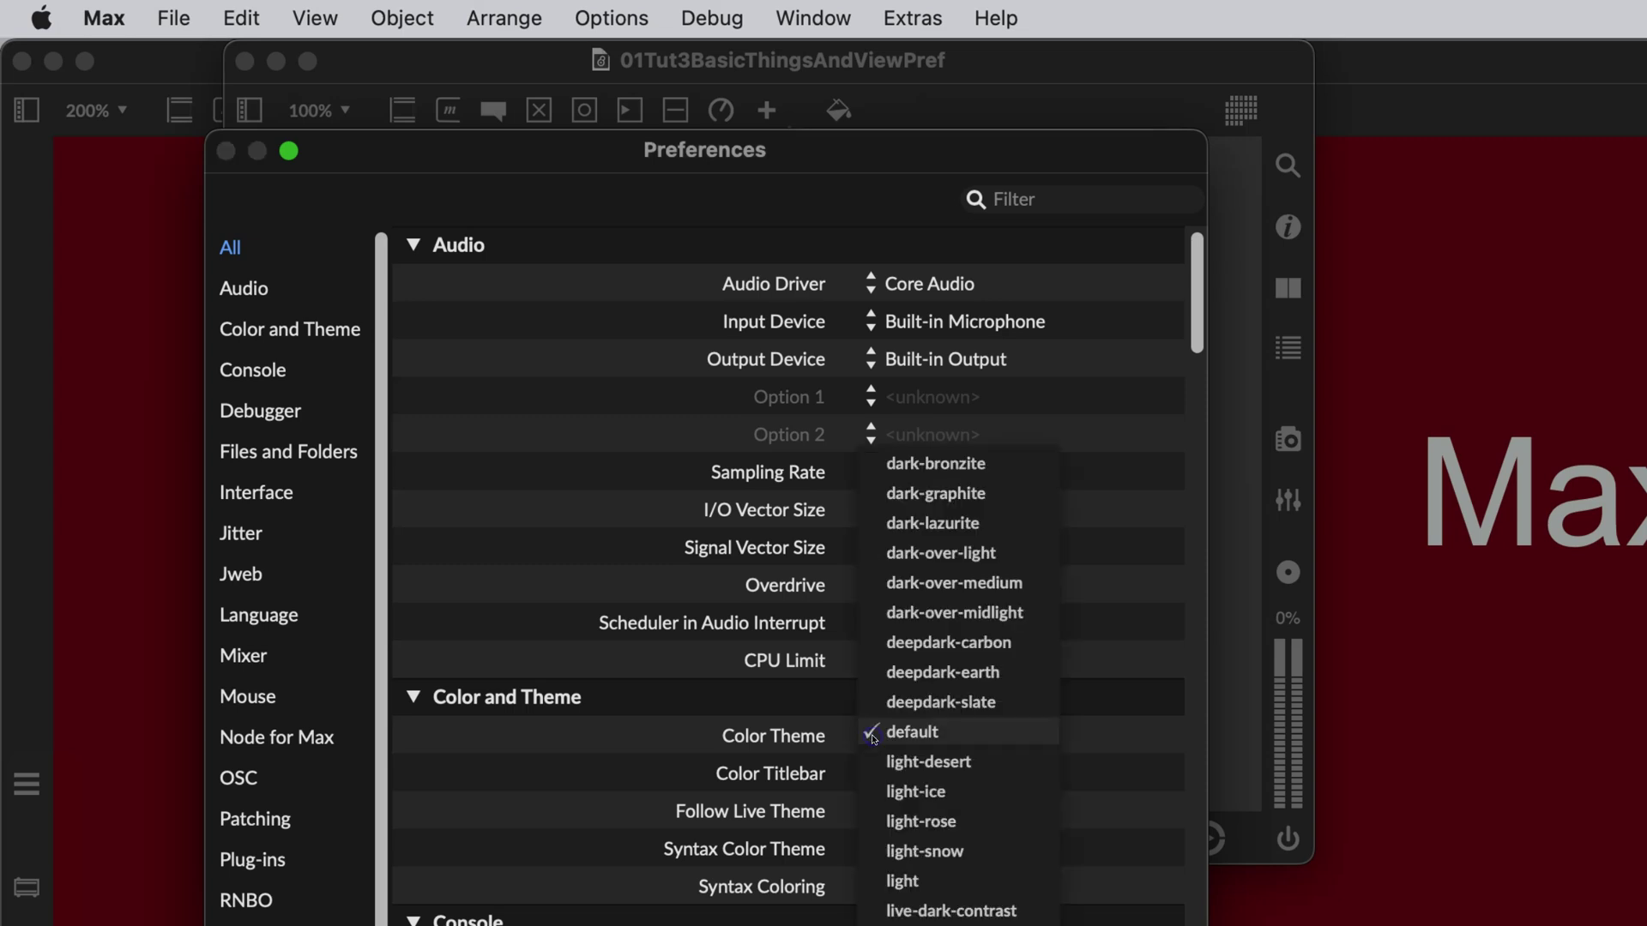
click(922, 555)
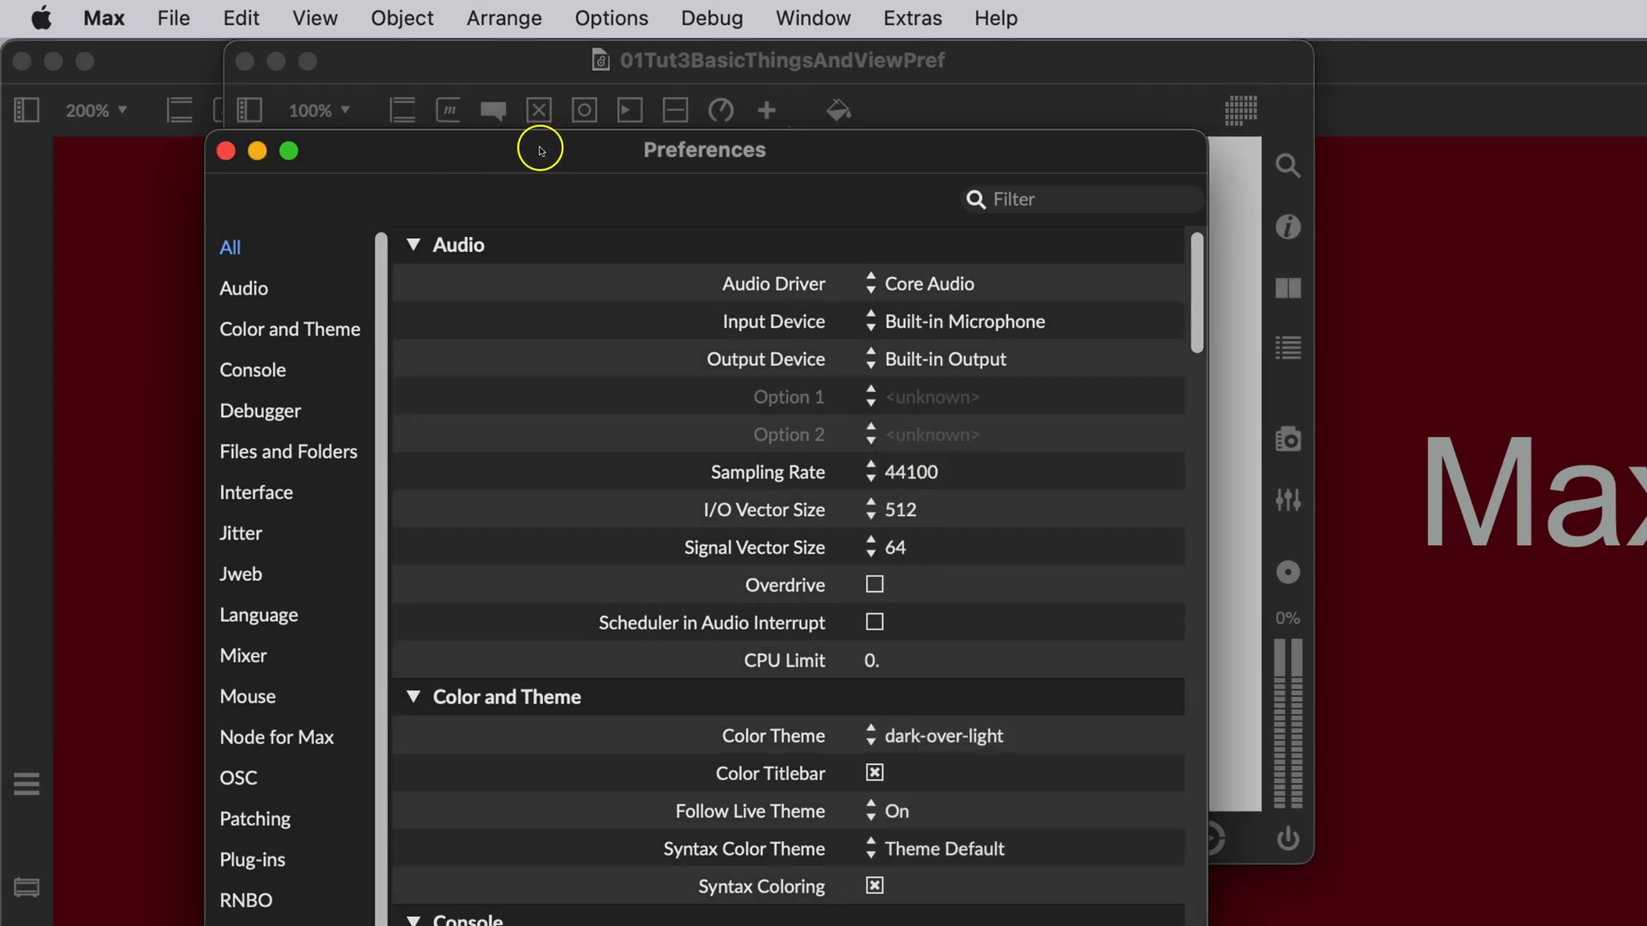
Move Preferences to the far right to reveal the light-grey restyled patcher.
drag(540, 151, 1646, 67)
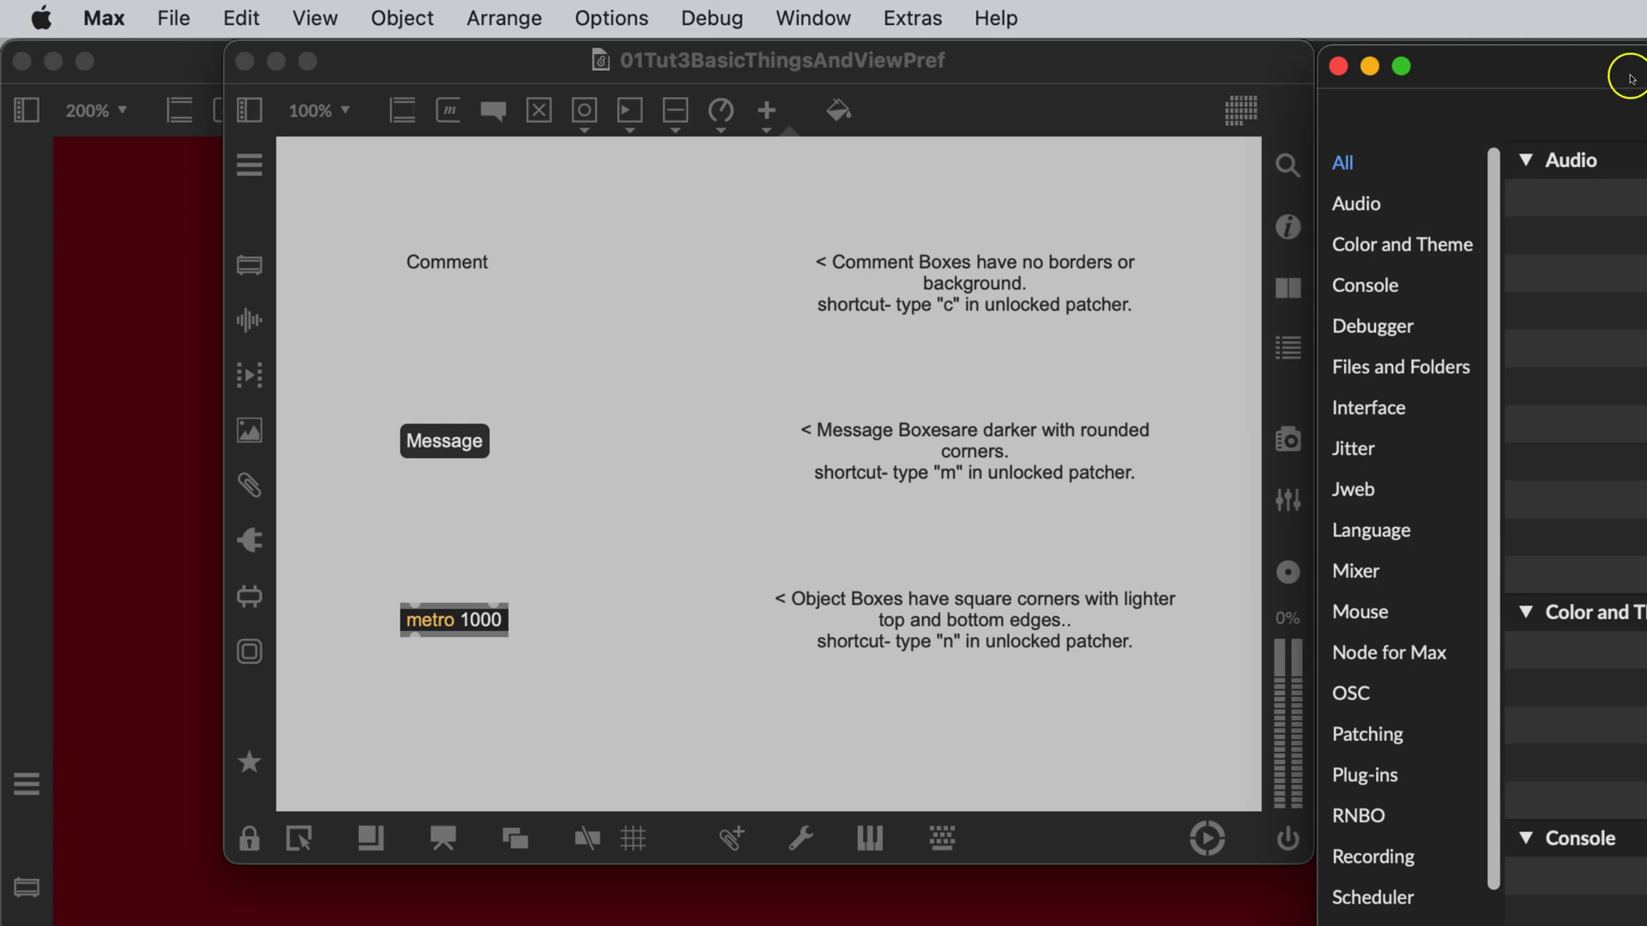
Close Preferences, then point out Preferences… (⌘,) in the Max menu and dismiss the menu.
click(1338, 67)
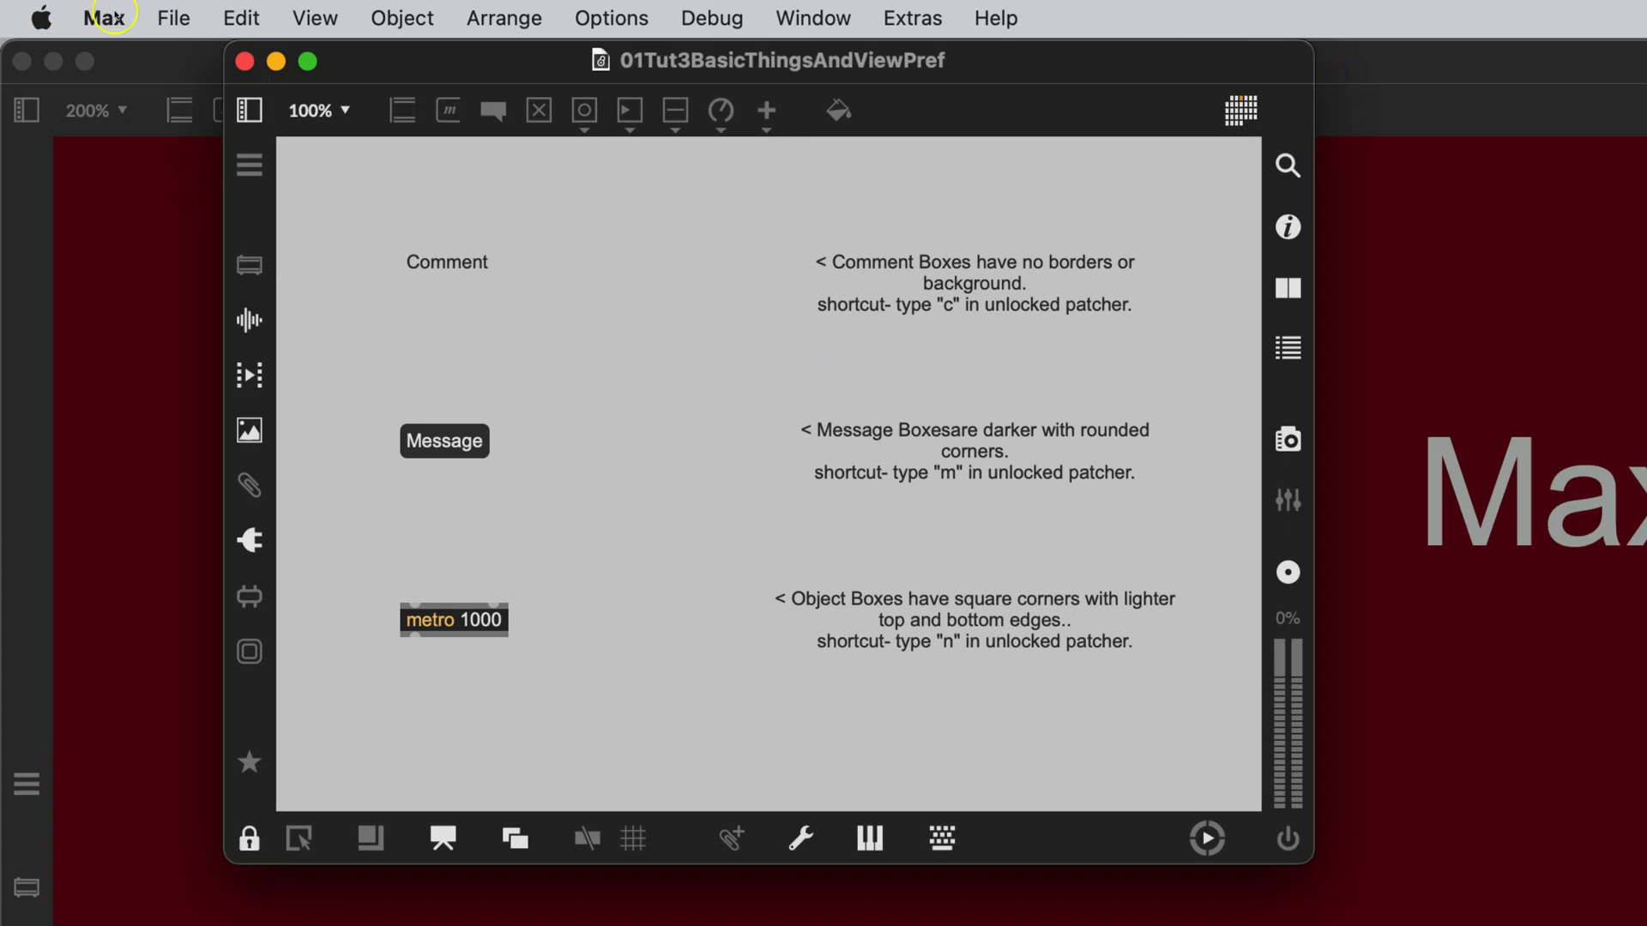
click(96, 17)
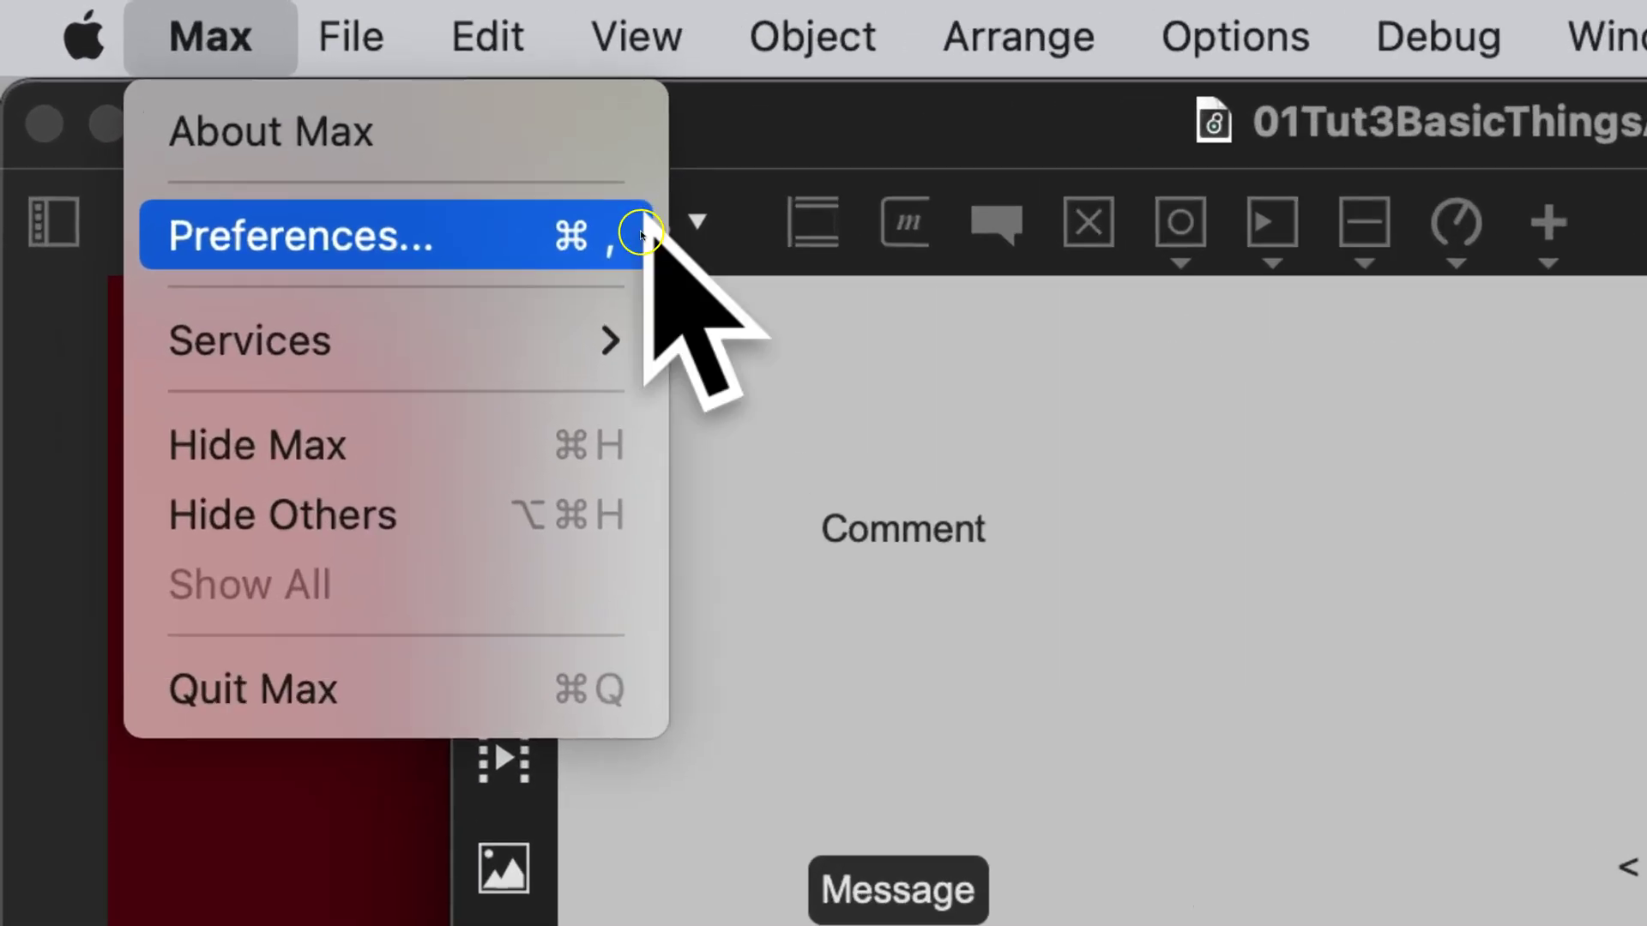
click(297, 129)
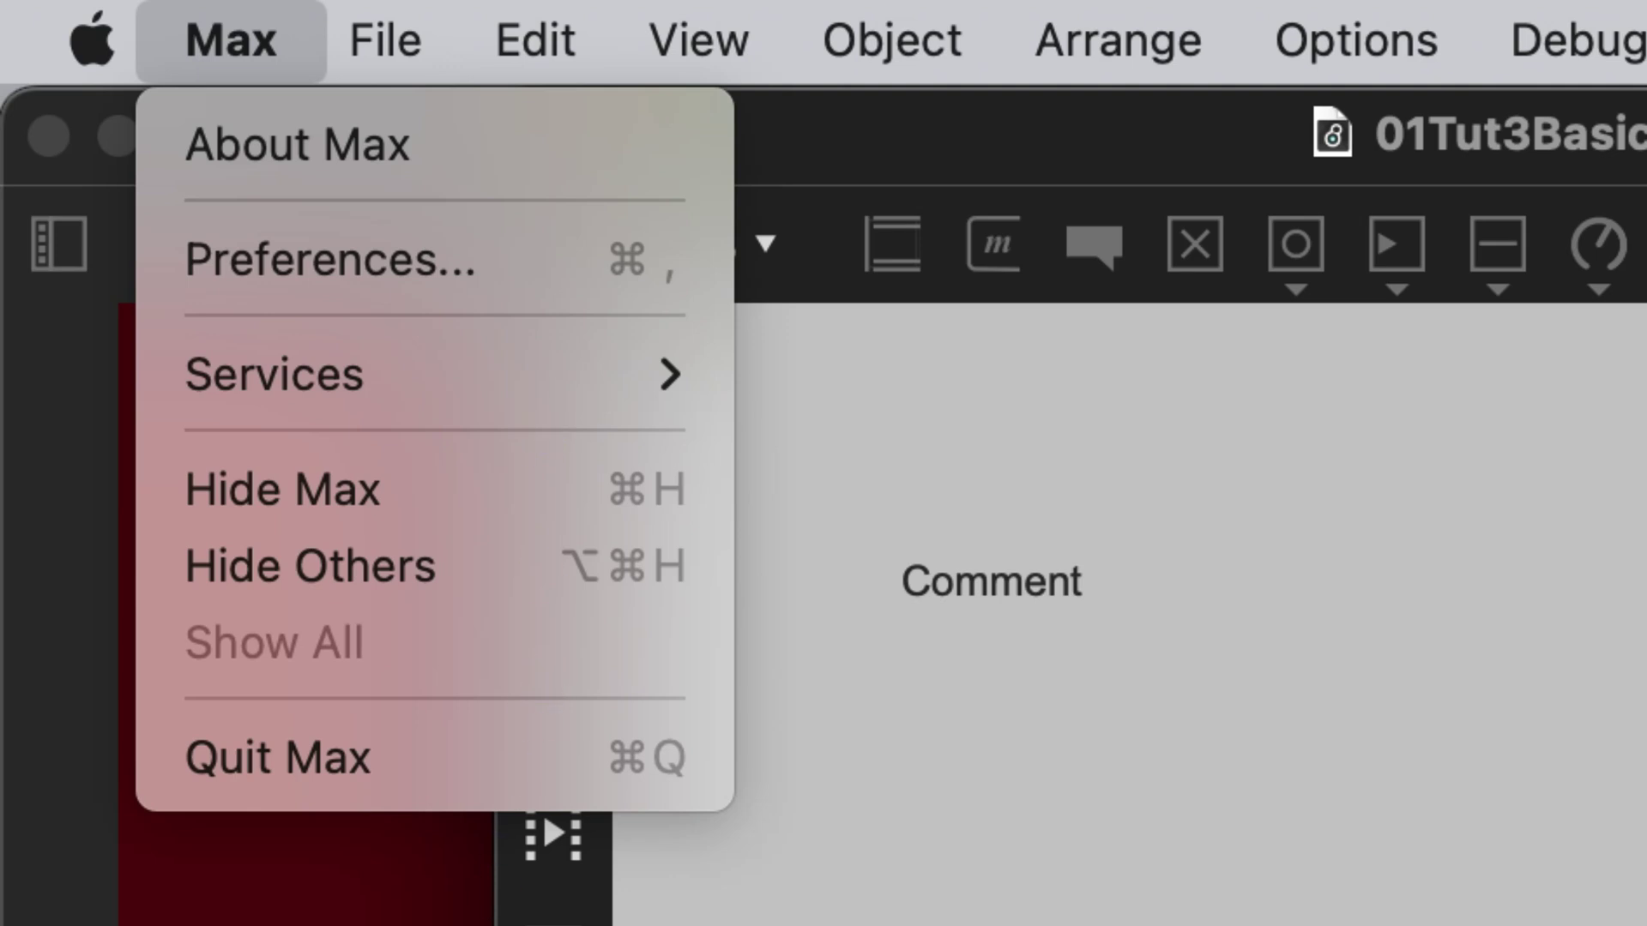
key(Escape)
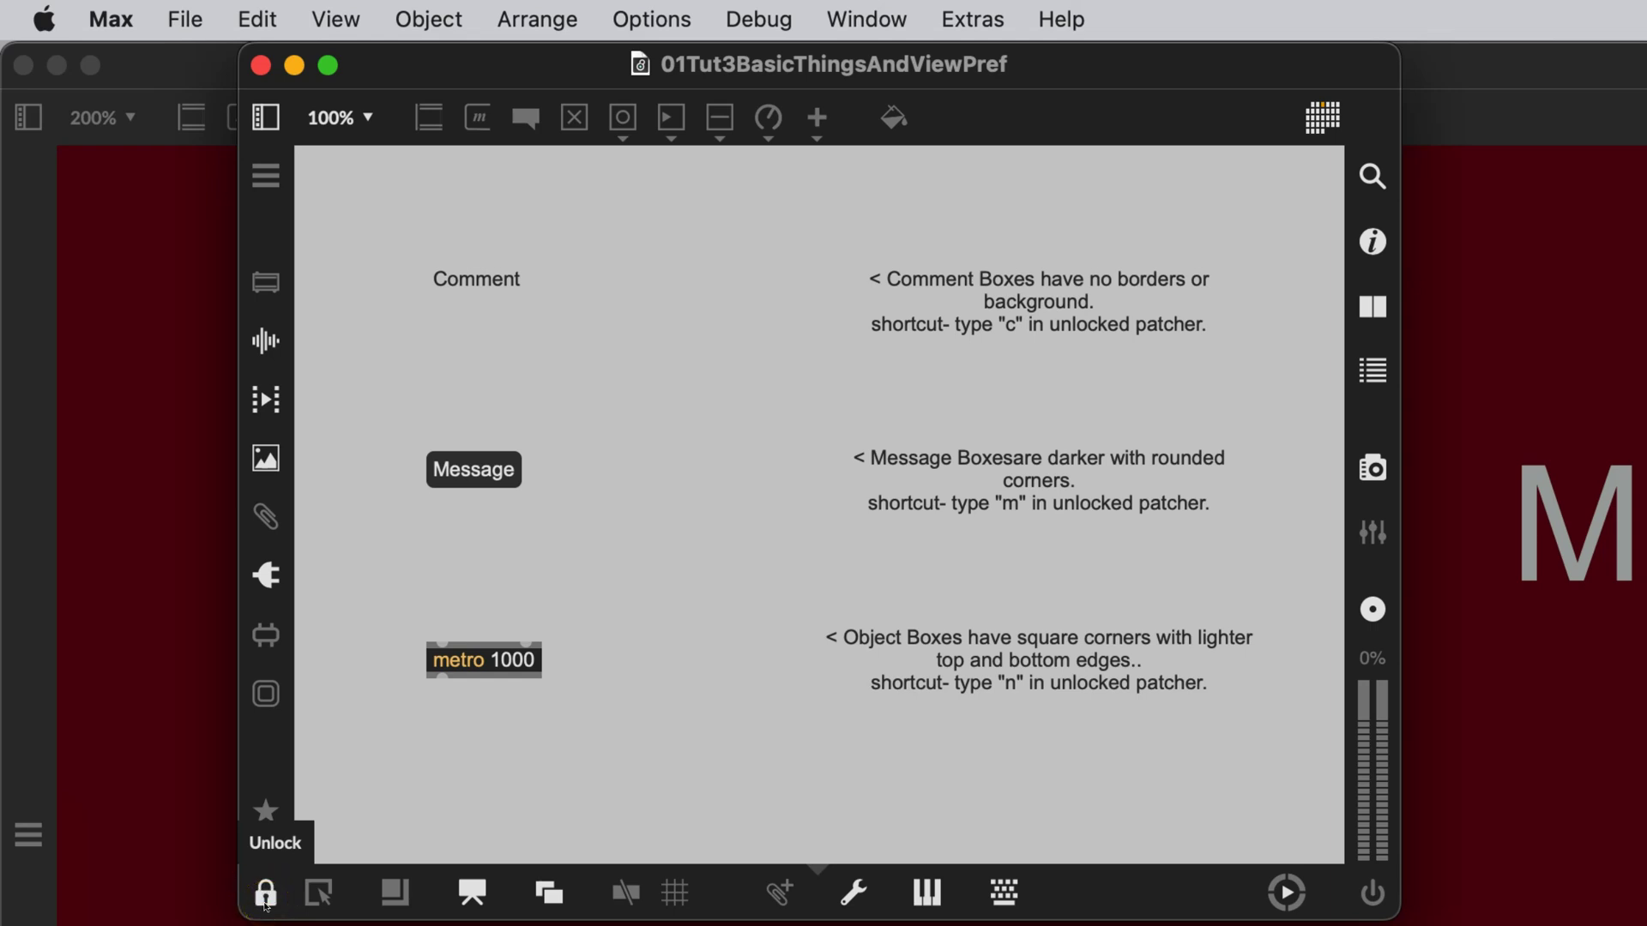
click(265, 896)
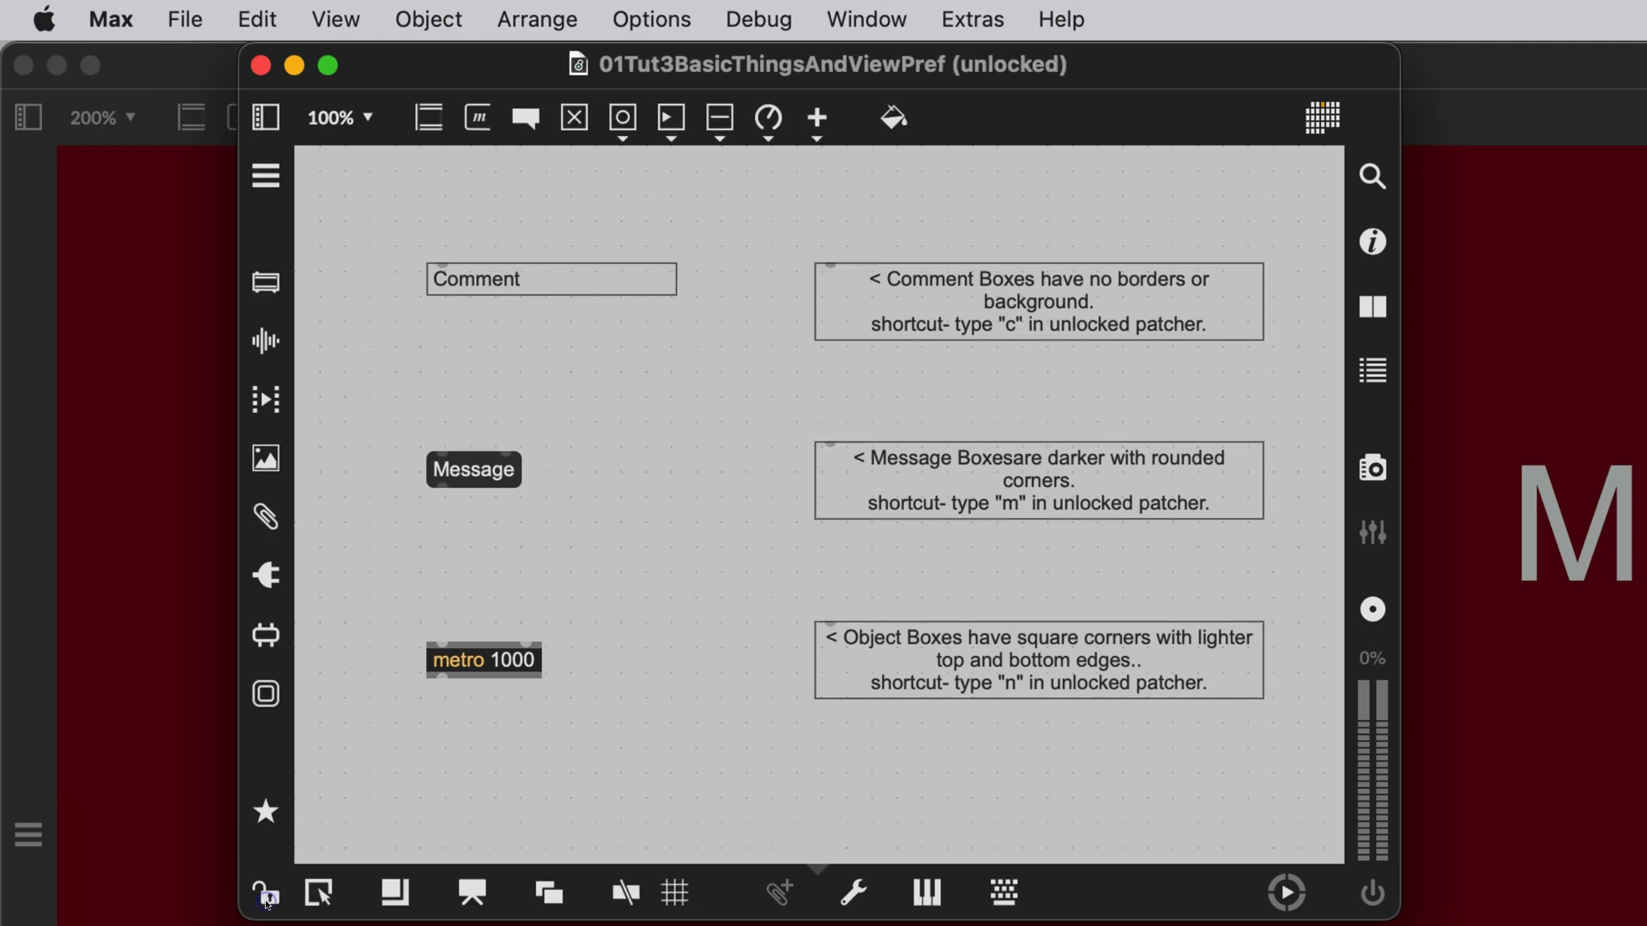
click(266, 896)
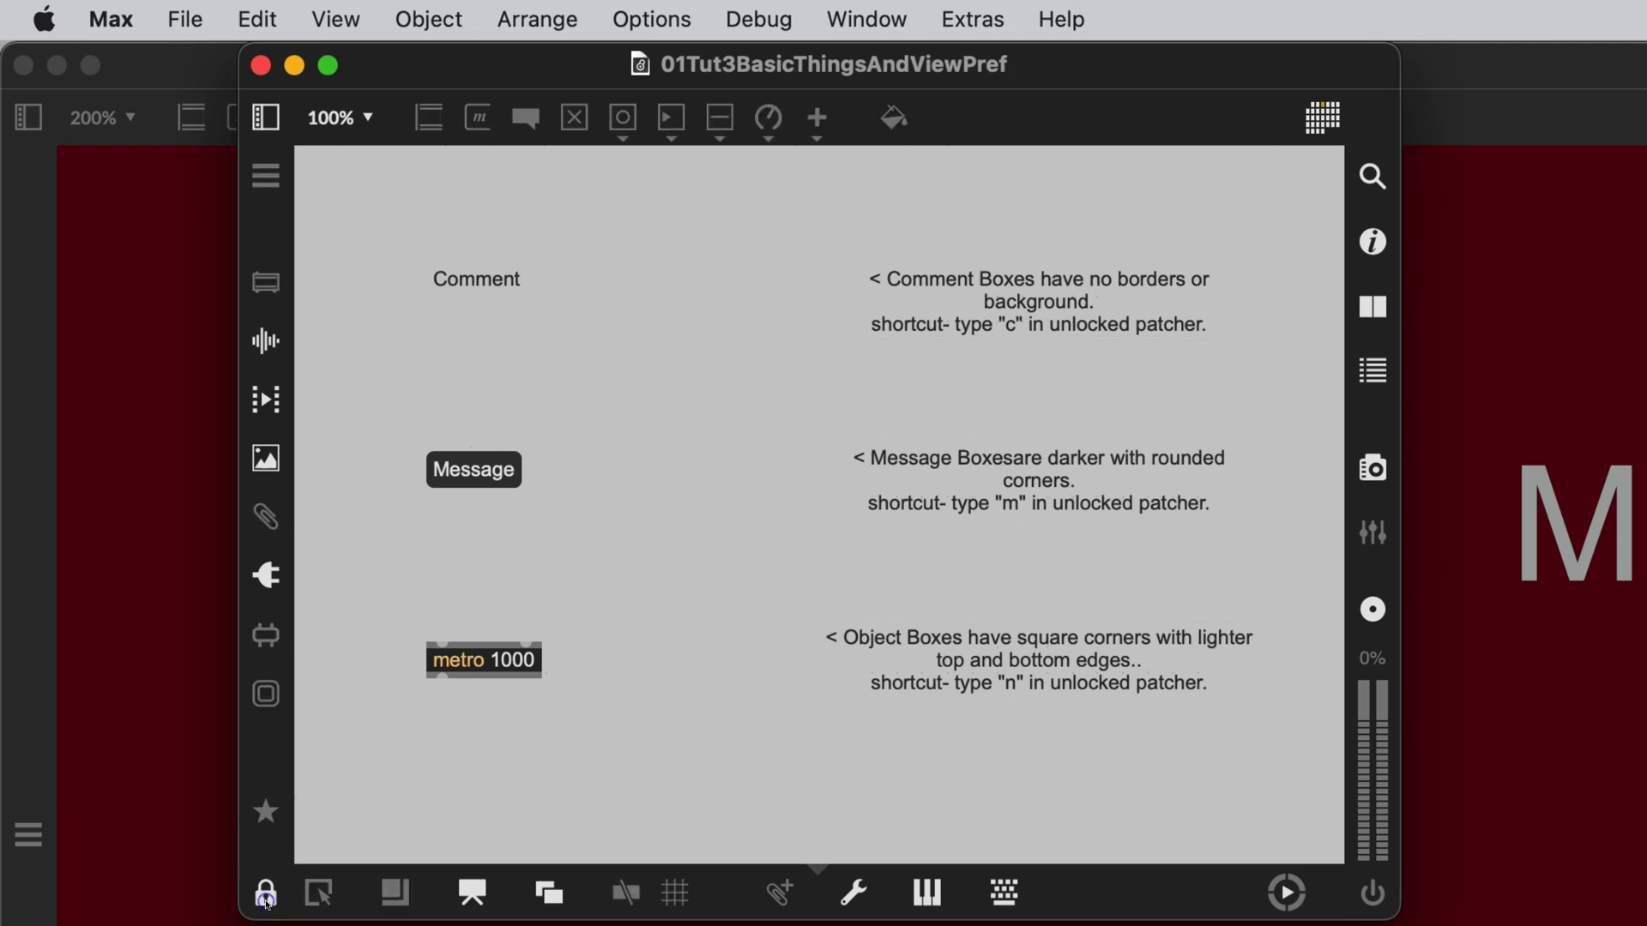
click(266, 897)
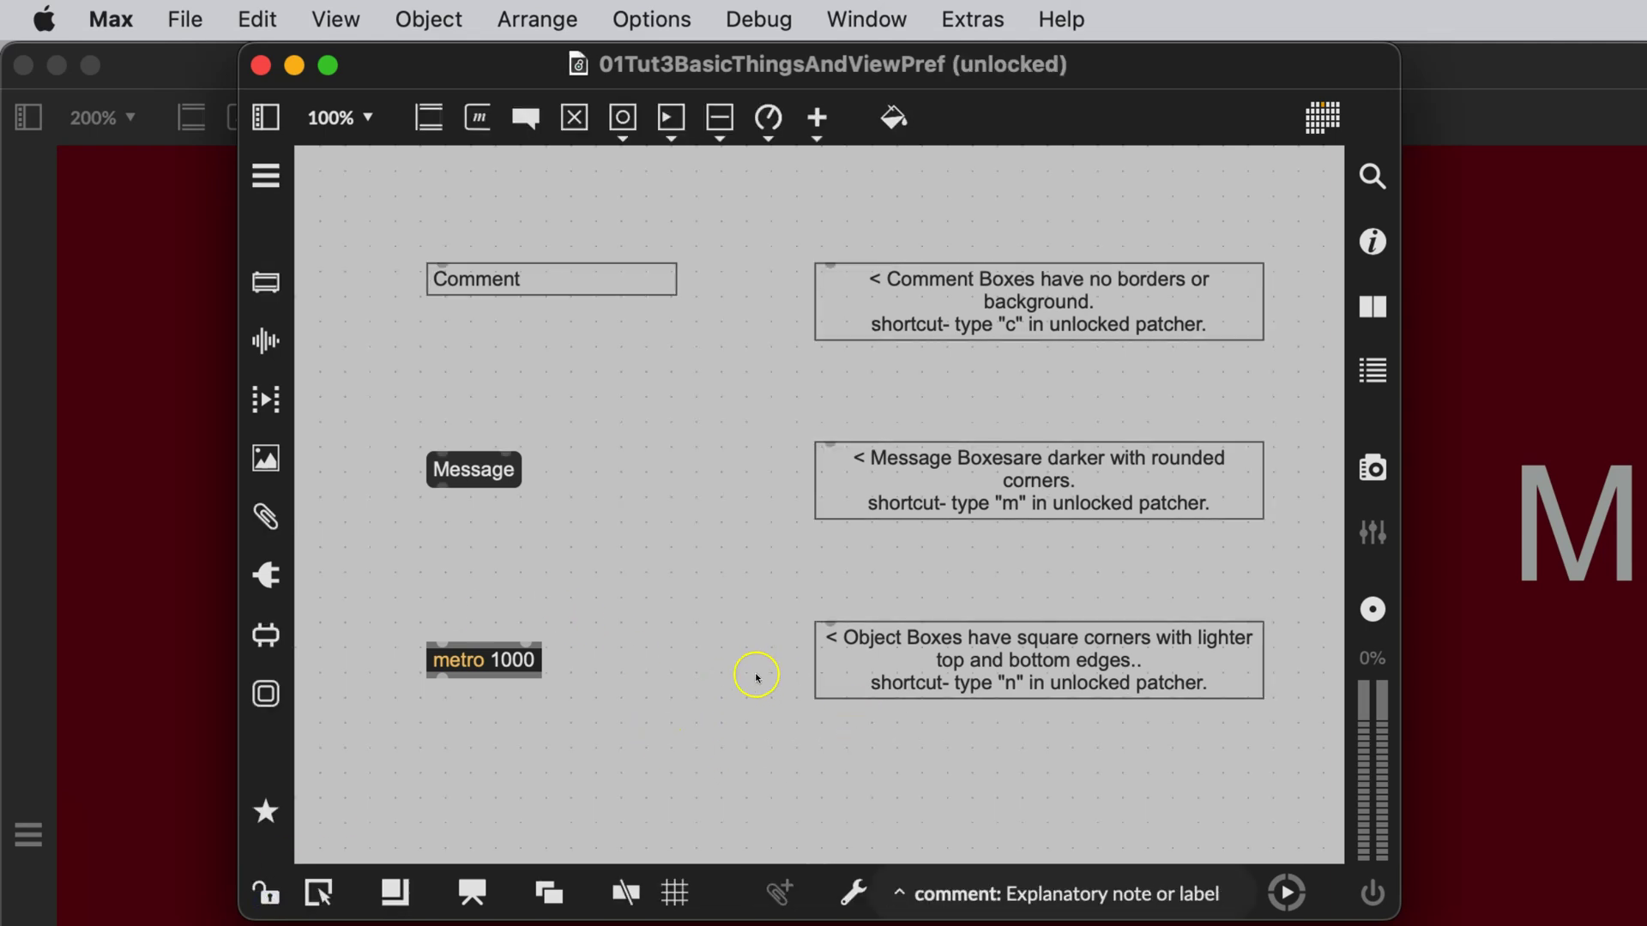
click(265, 896)
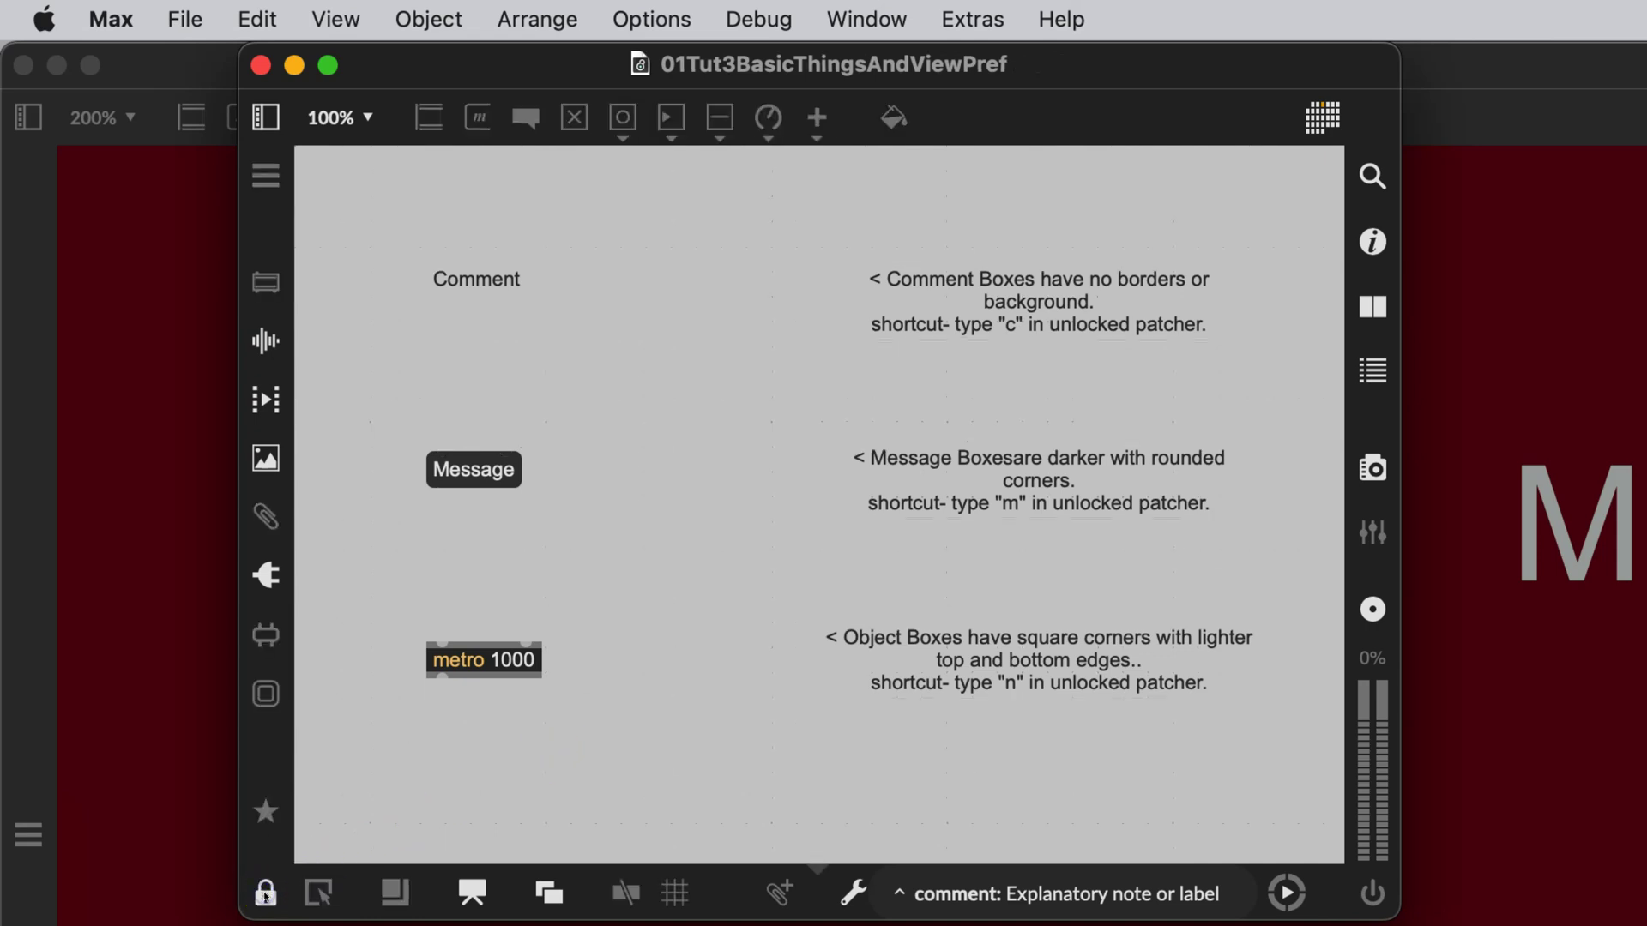
super+click(691, 583)
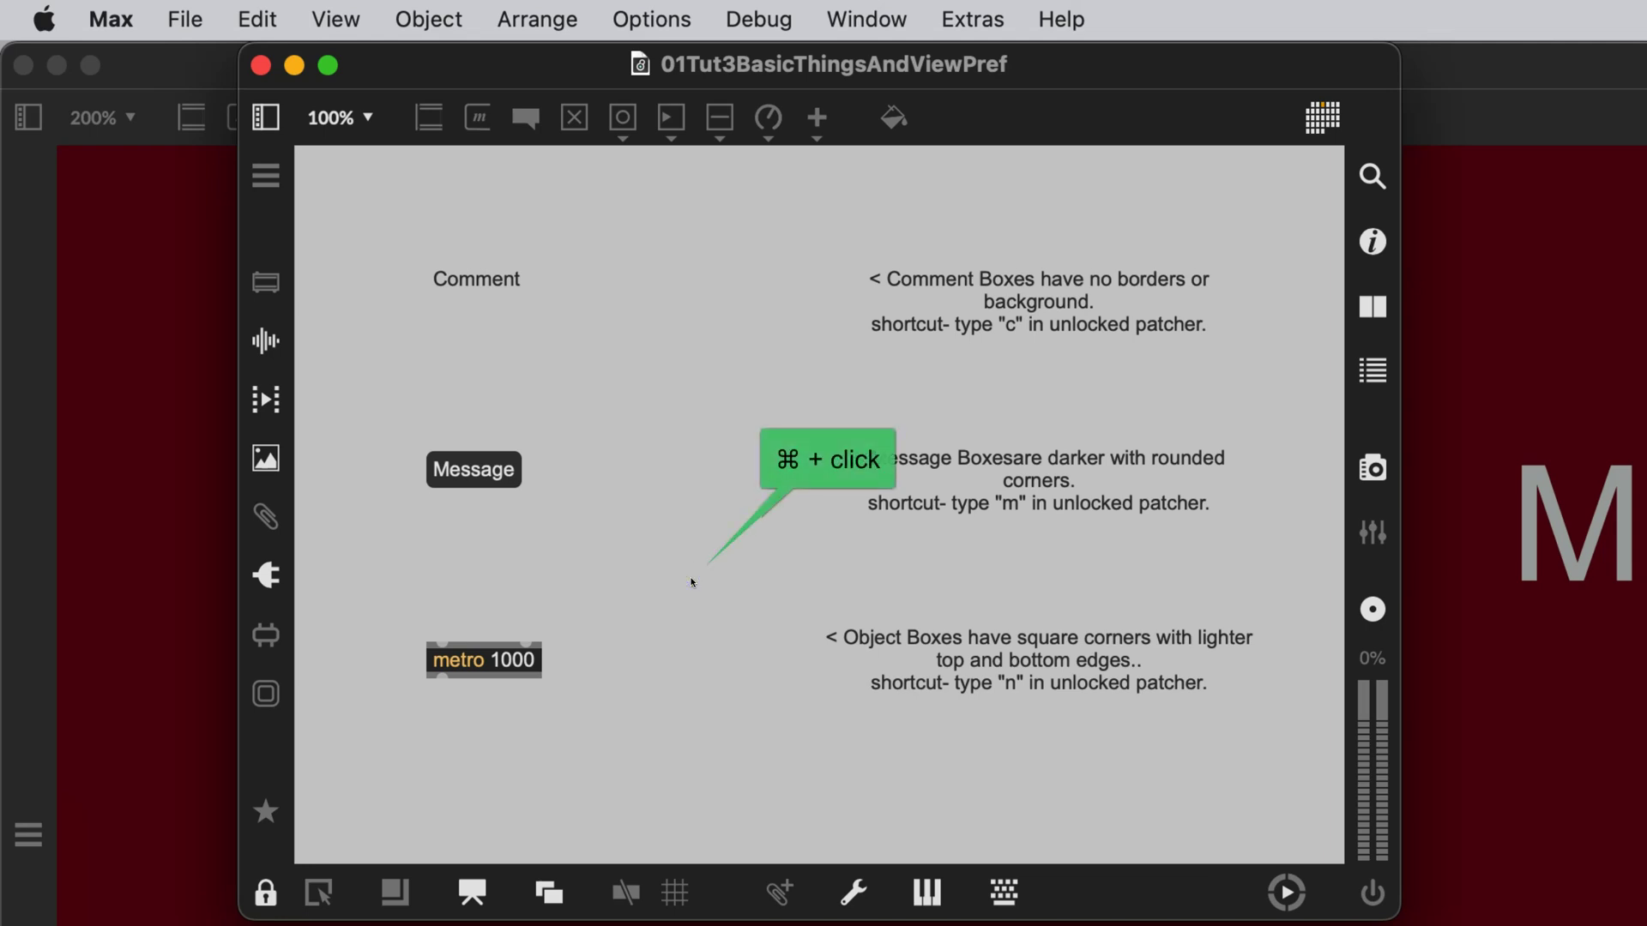
super+click(691, 583)
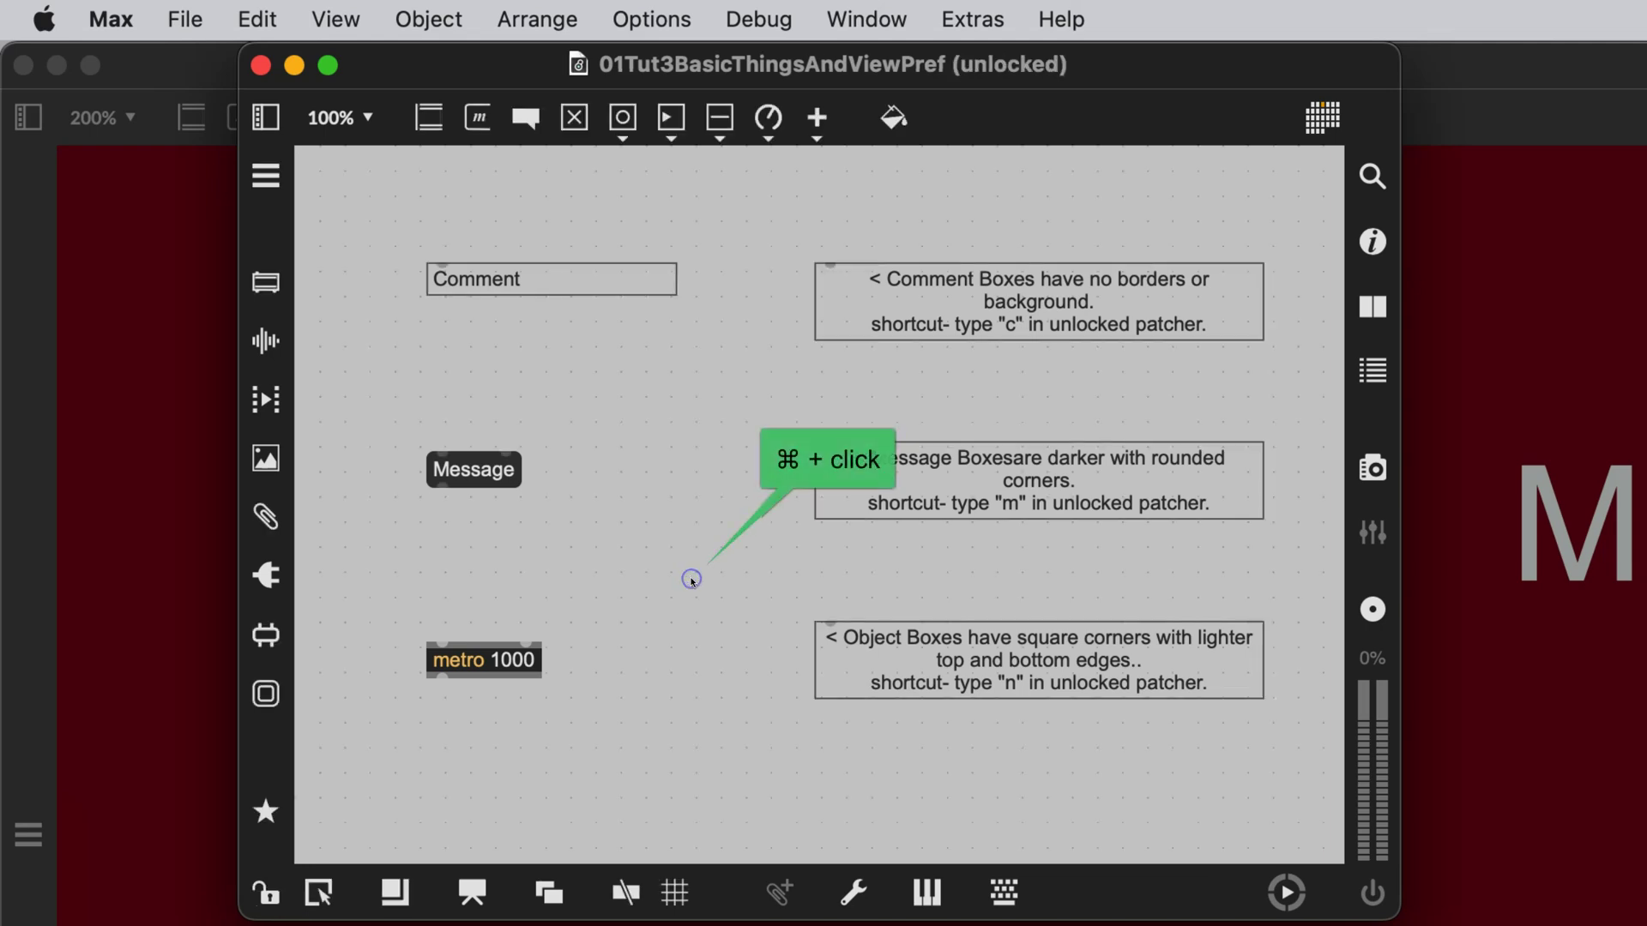
super+click(691, 581)
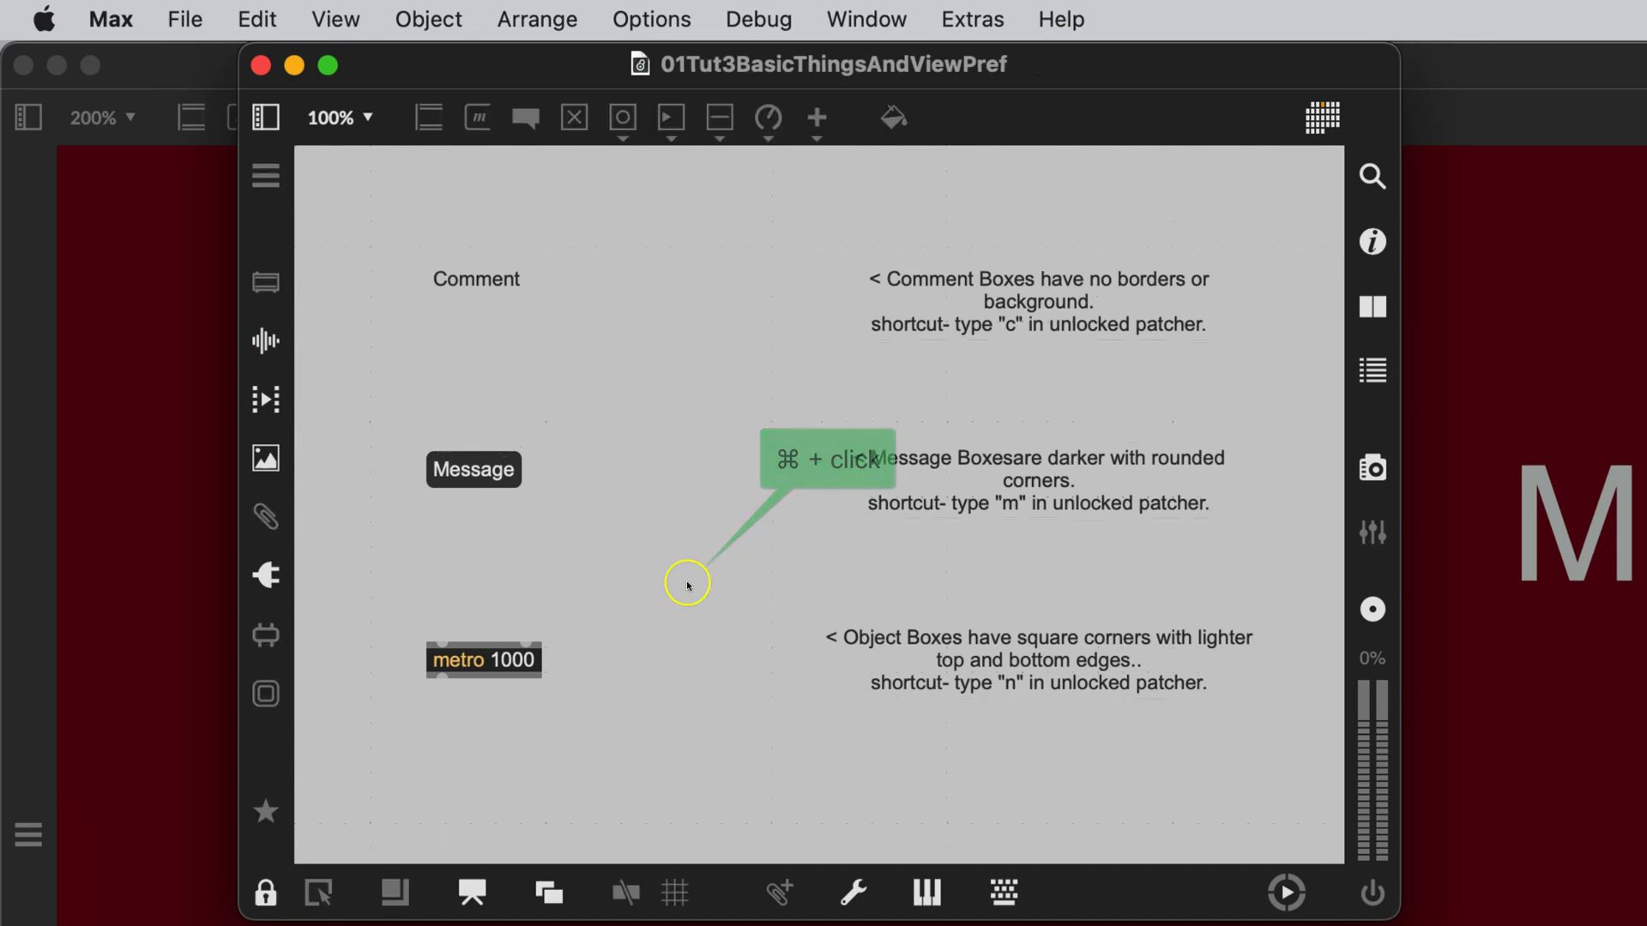
click(335, 19)
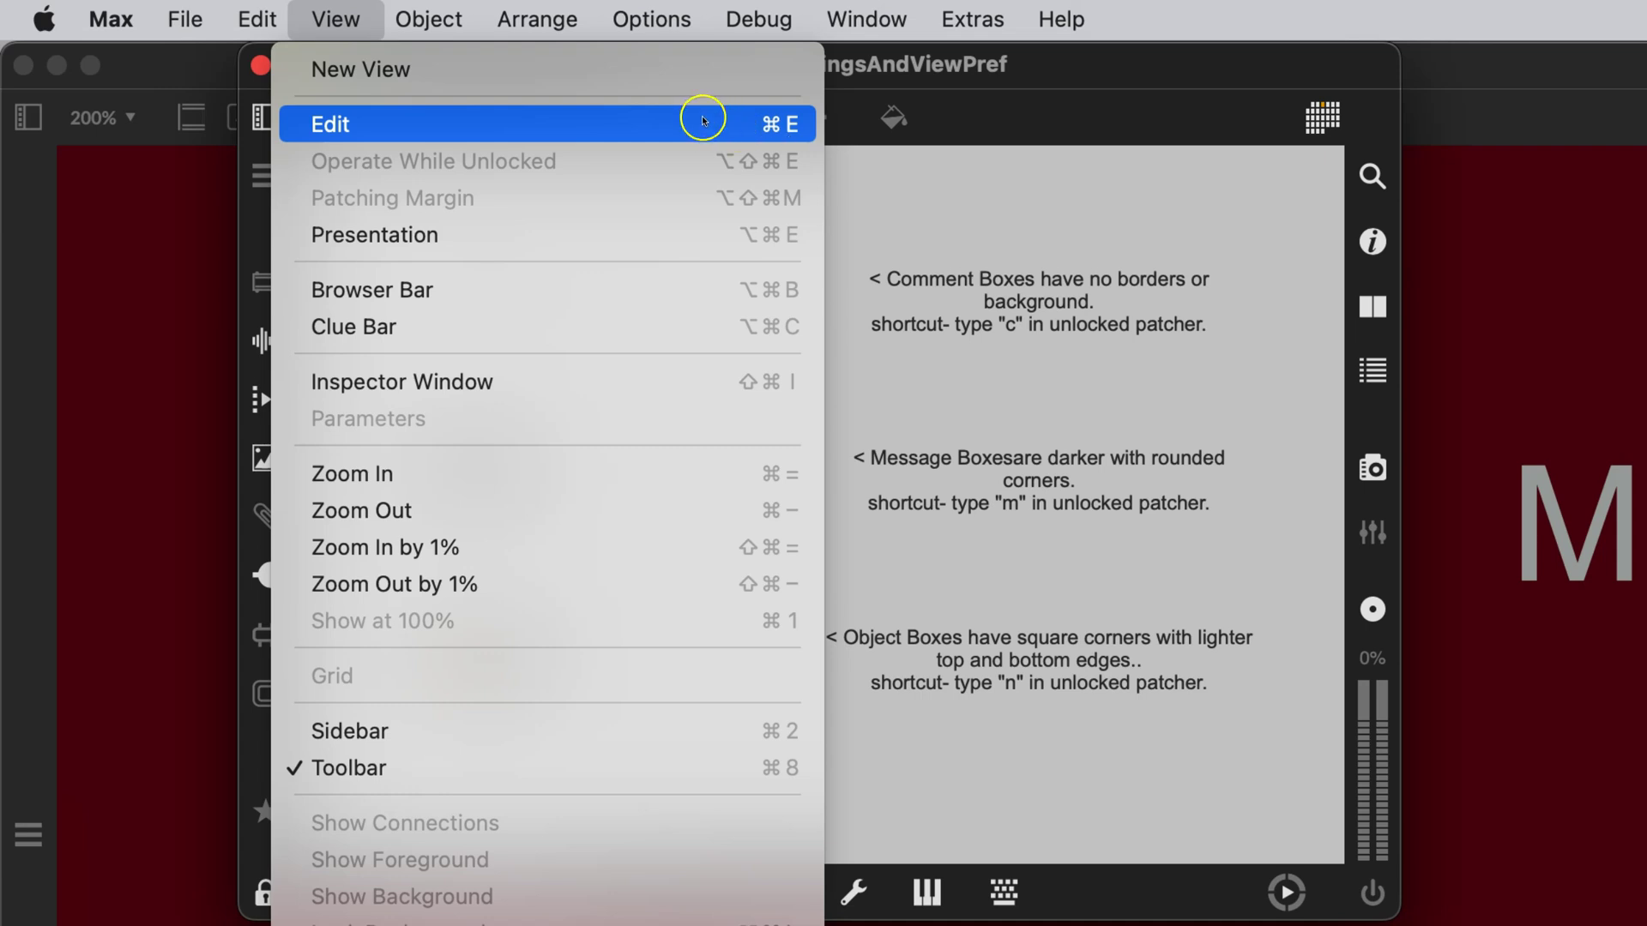
click(353, 20)
click(776, 133)
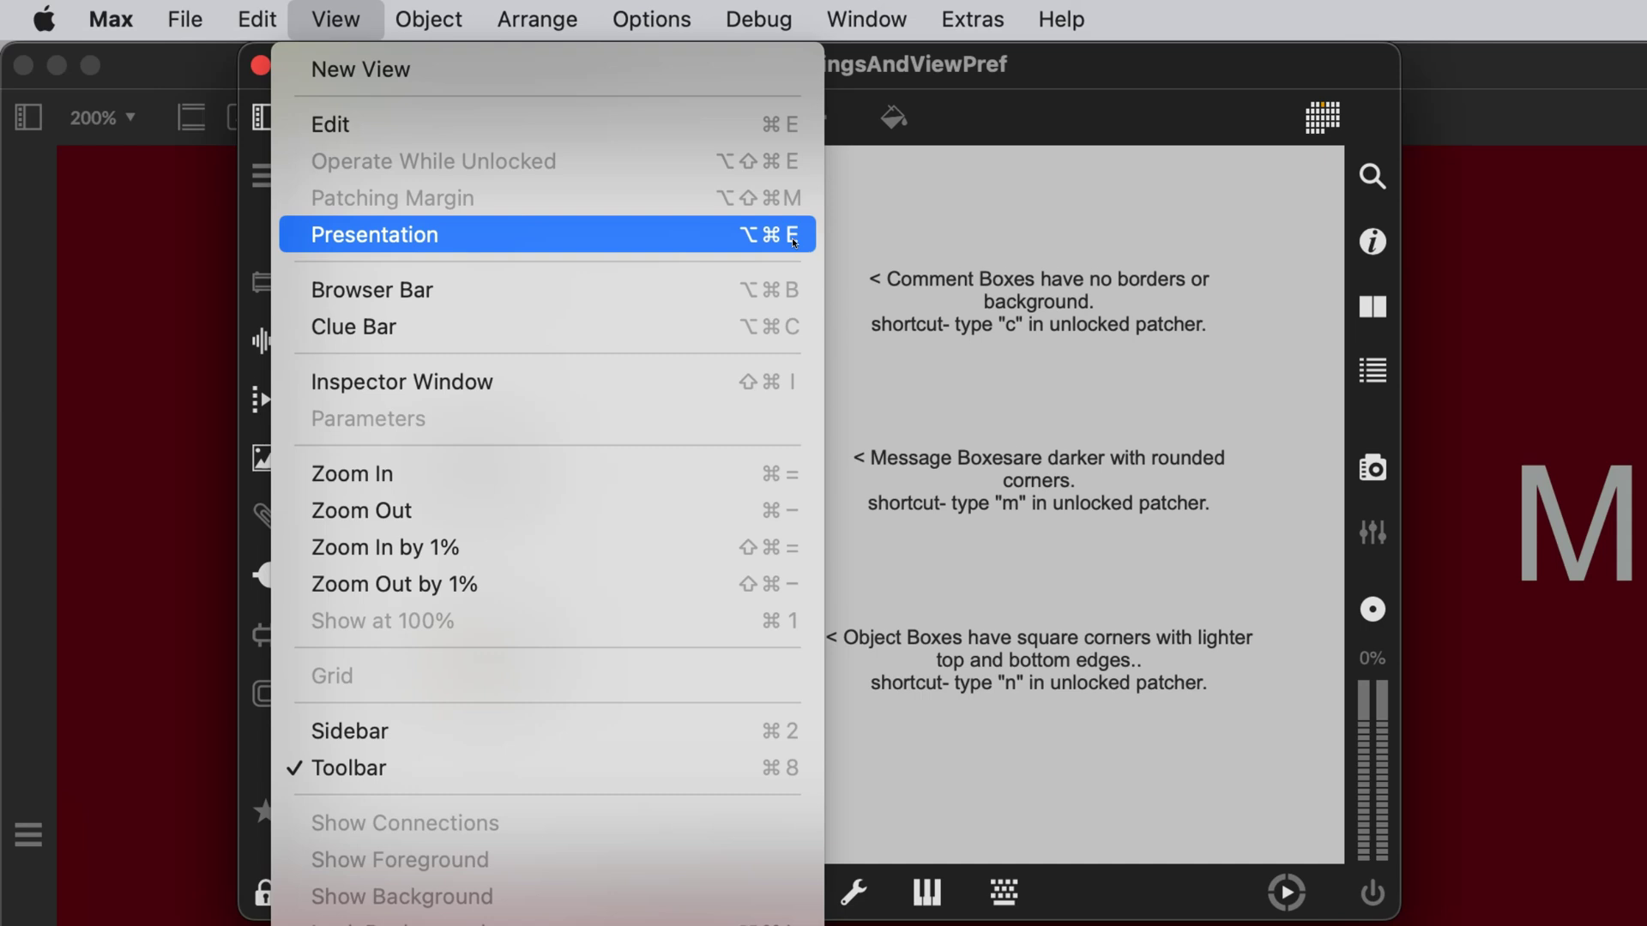
click(791, 245)
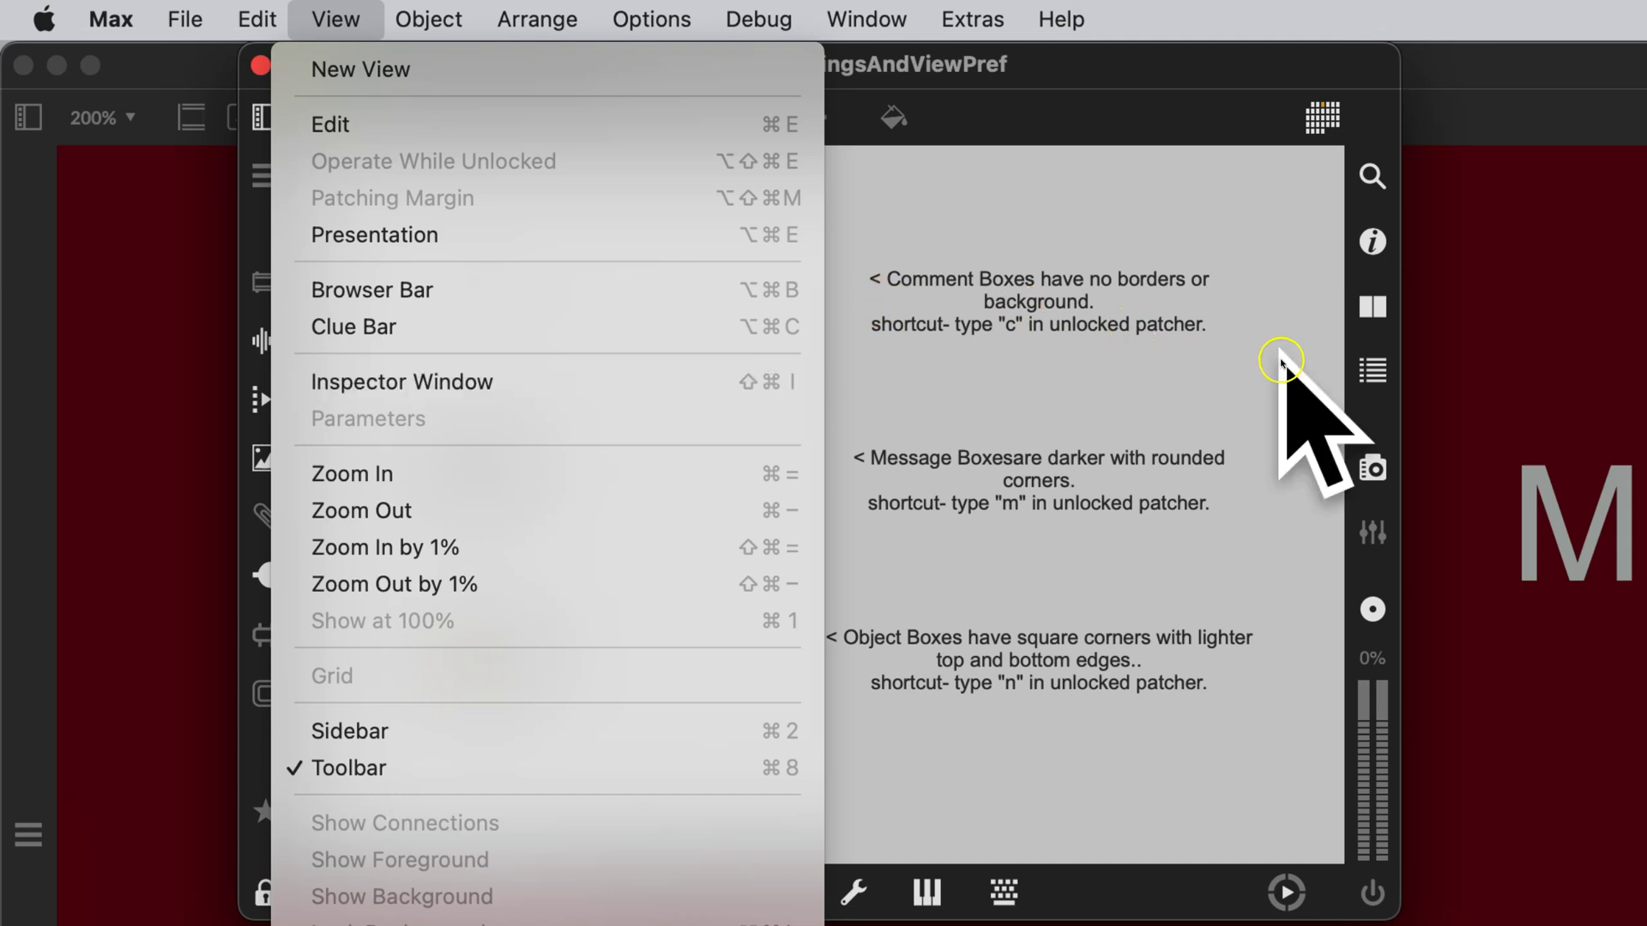
click(1373, 242)
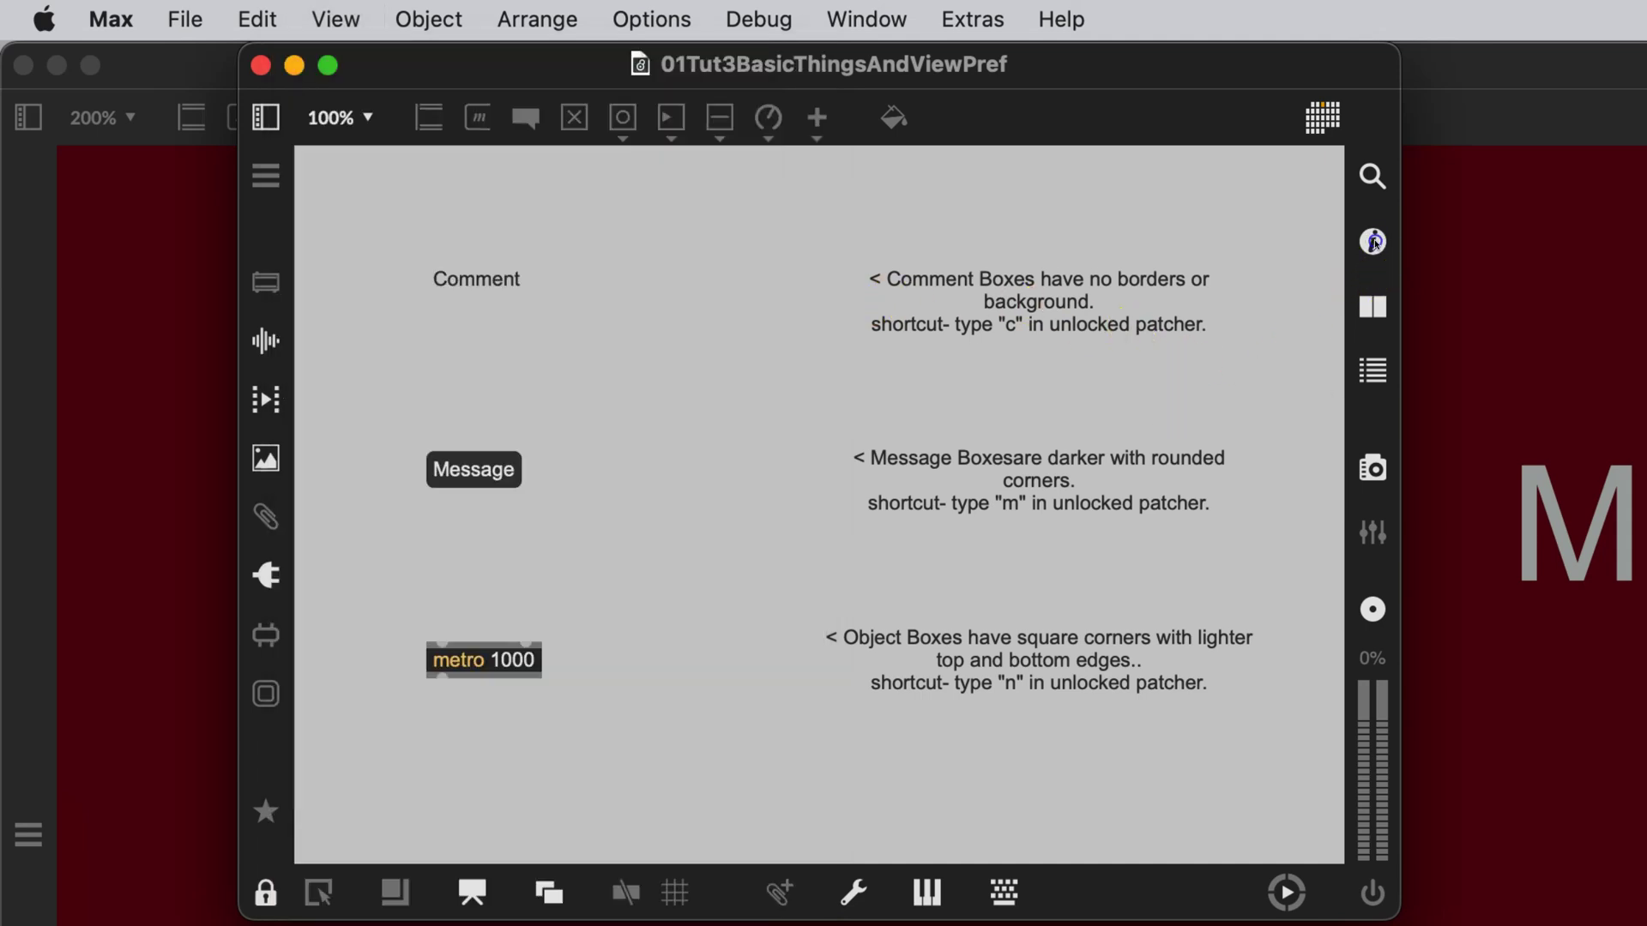
click(1373, 242)
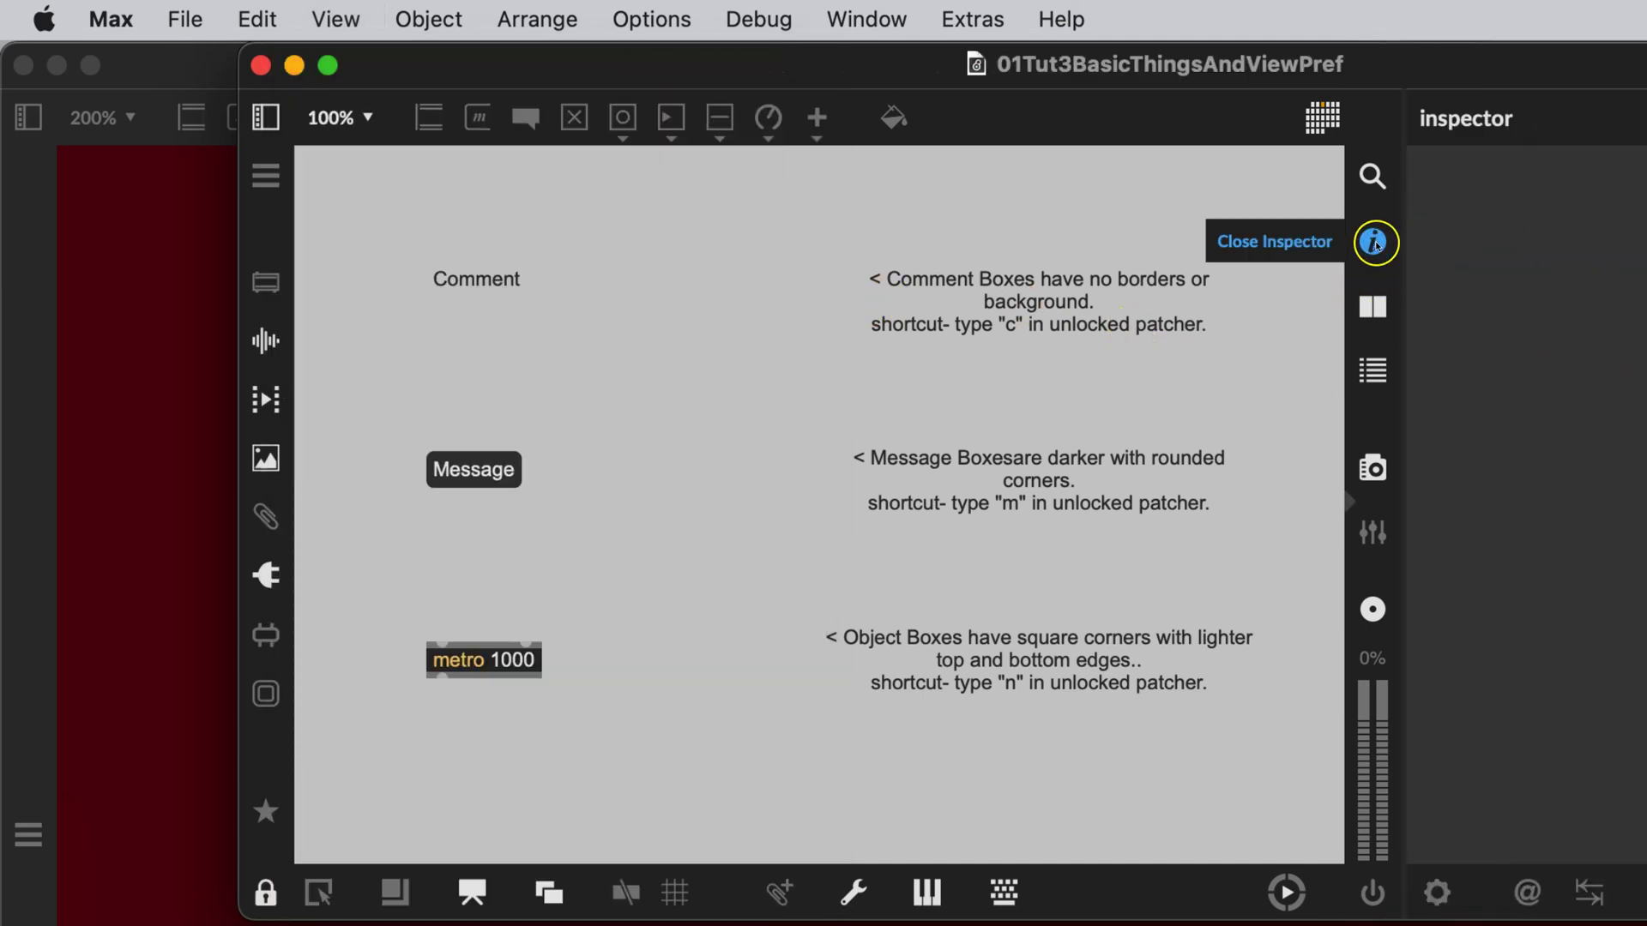
click(1373, 243)
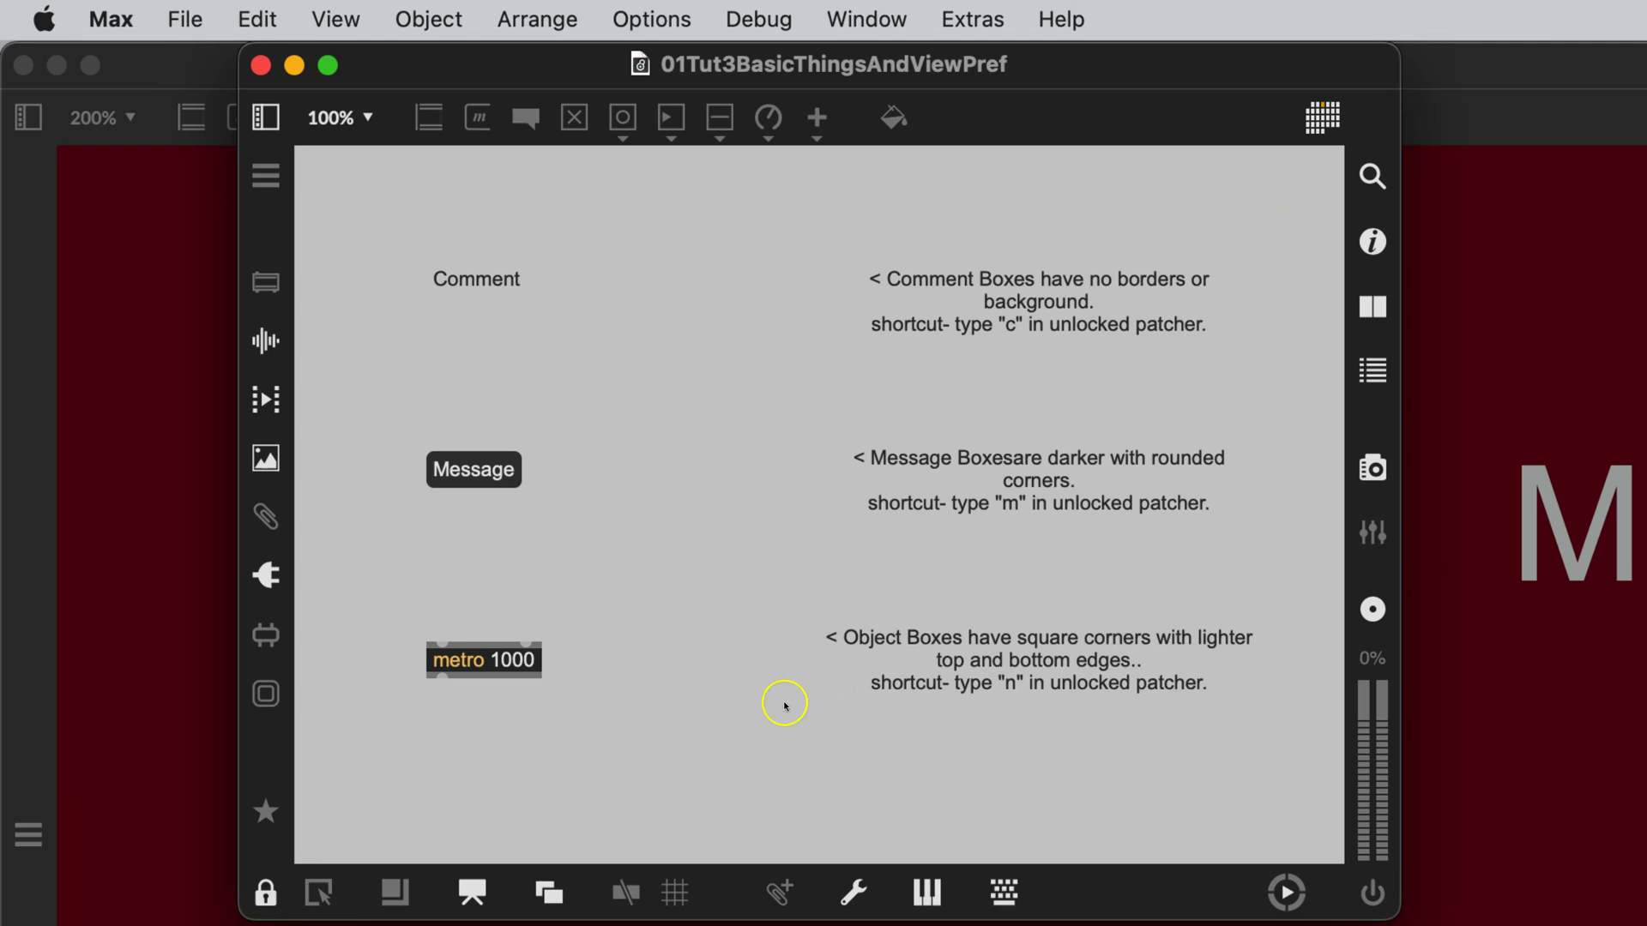
Toggle the example patcher into unlocked edit mode with Cmd+E, showing grid and box borders.
click(697, 538)
click(661, 609)
click(668, 613)
click(680, 588)
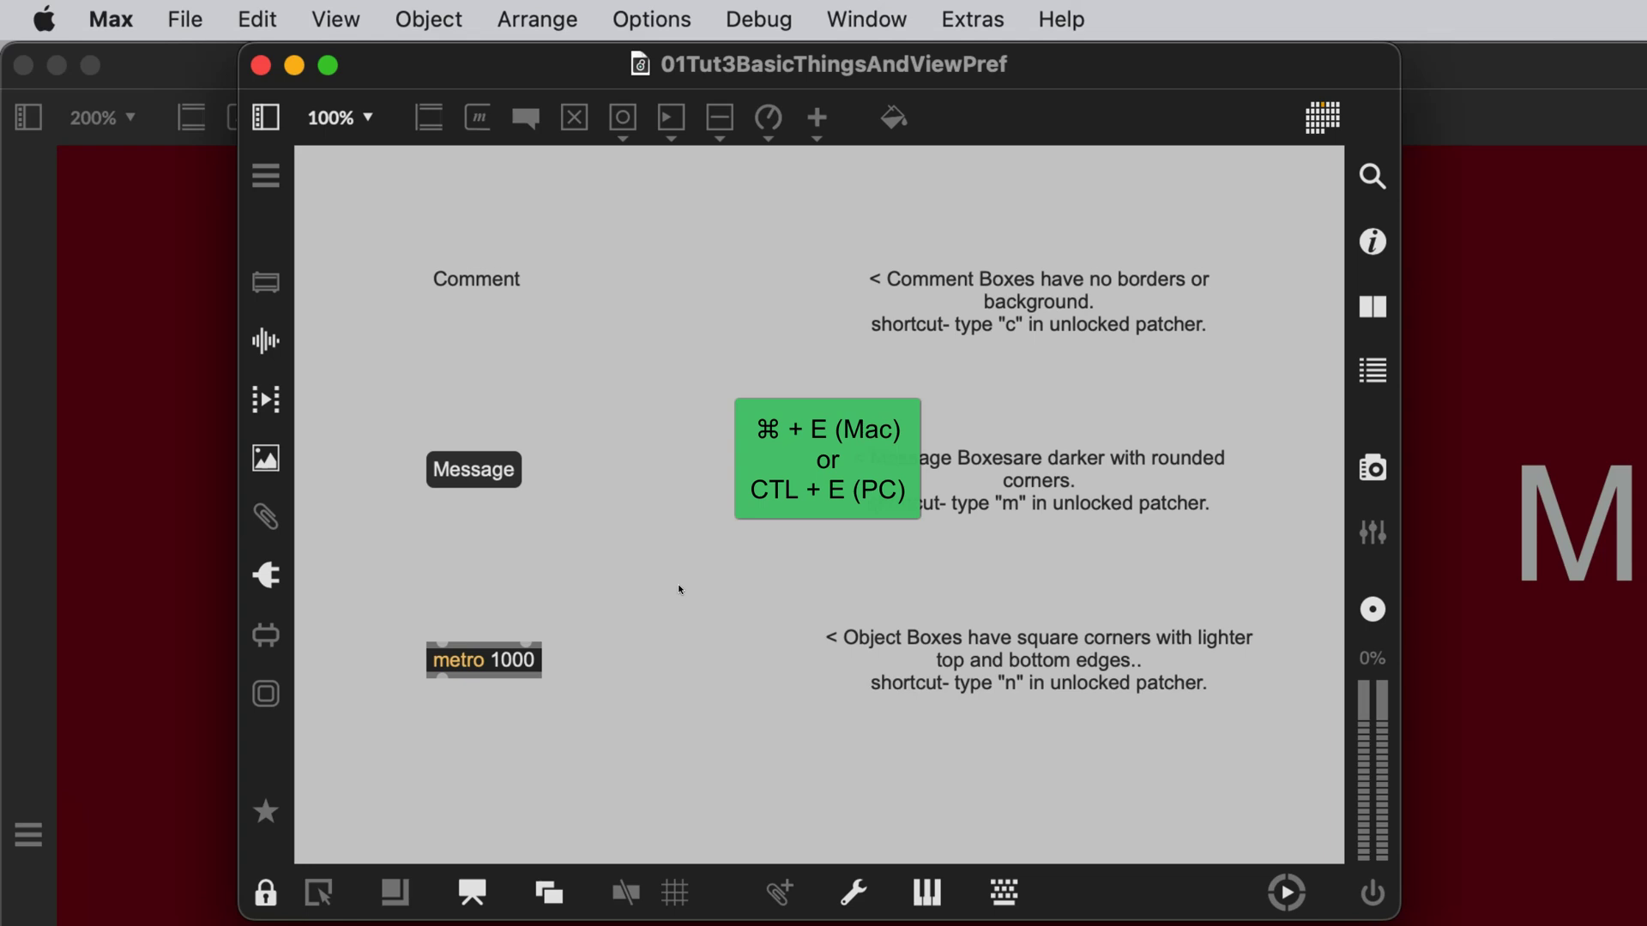
key(super+e)
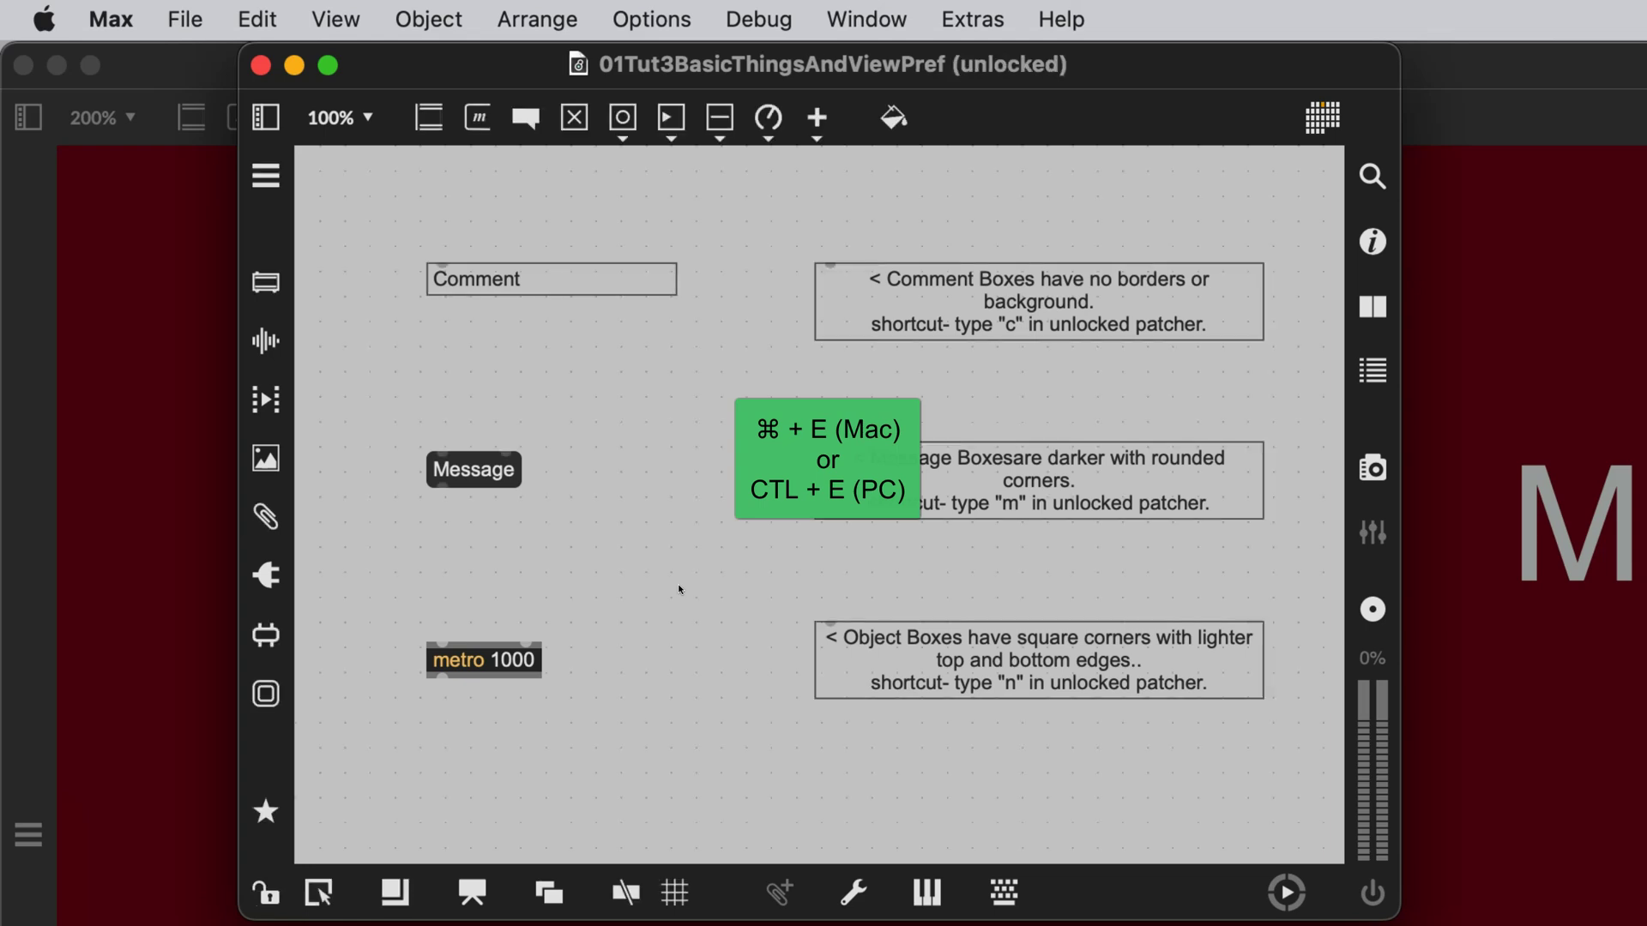
click(682, 607)
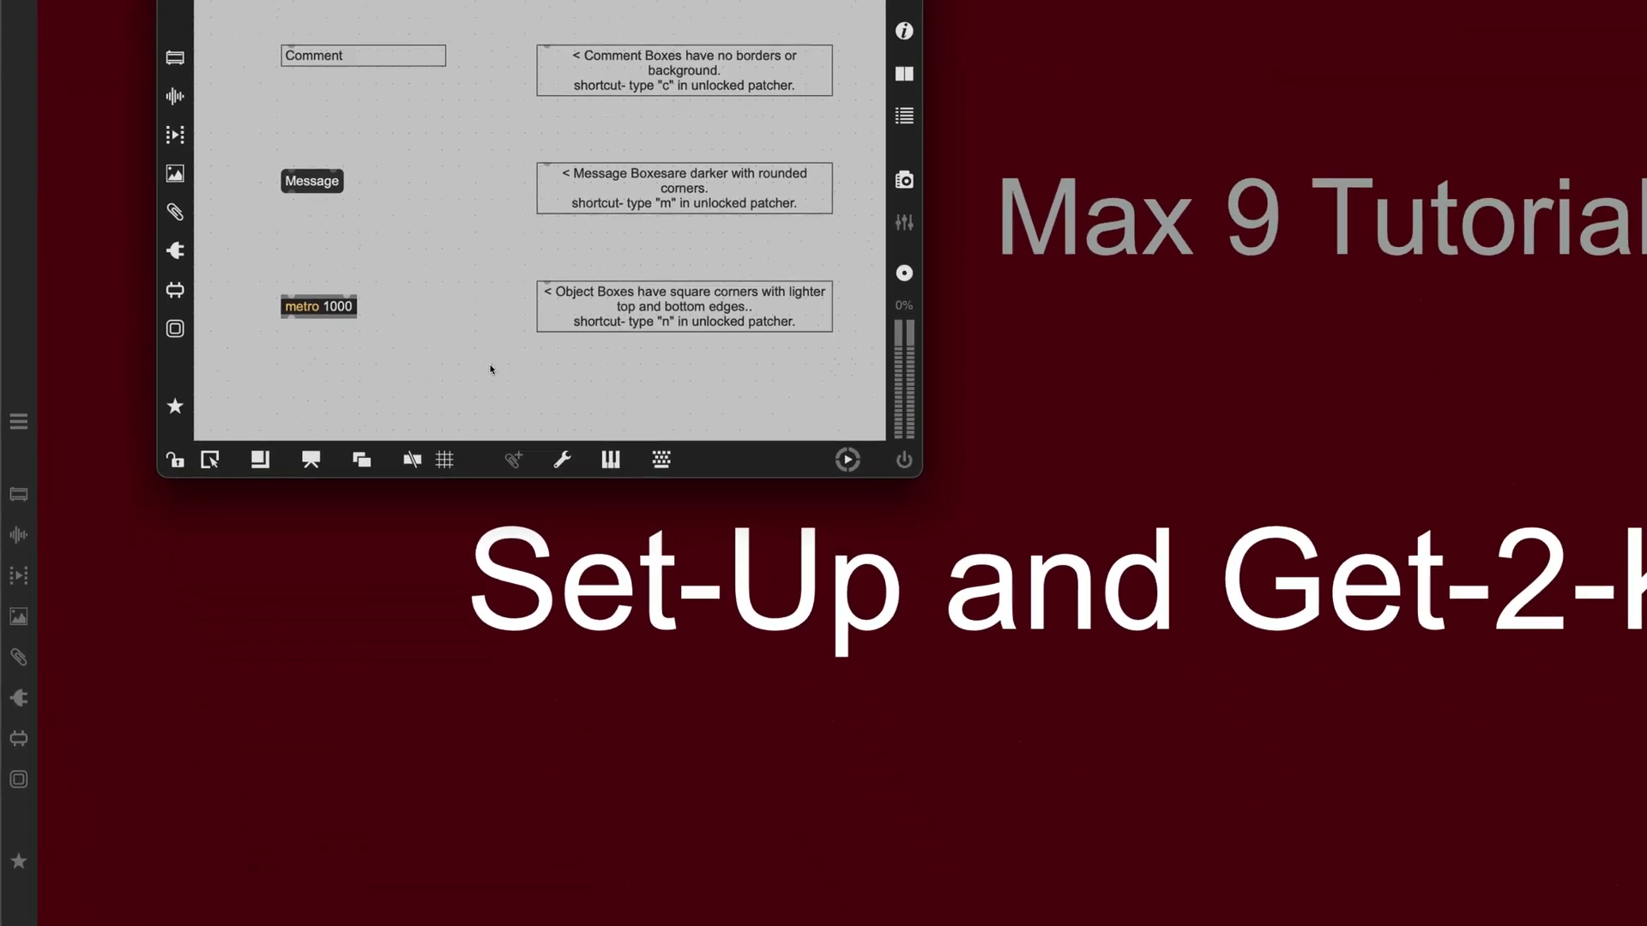
key(x)
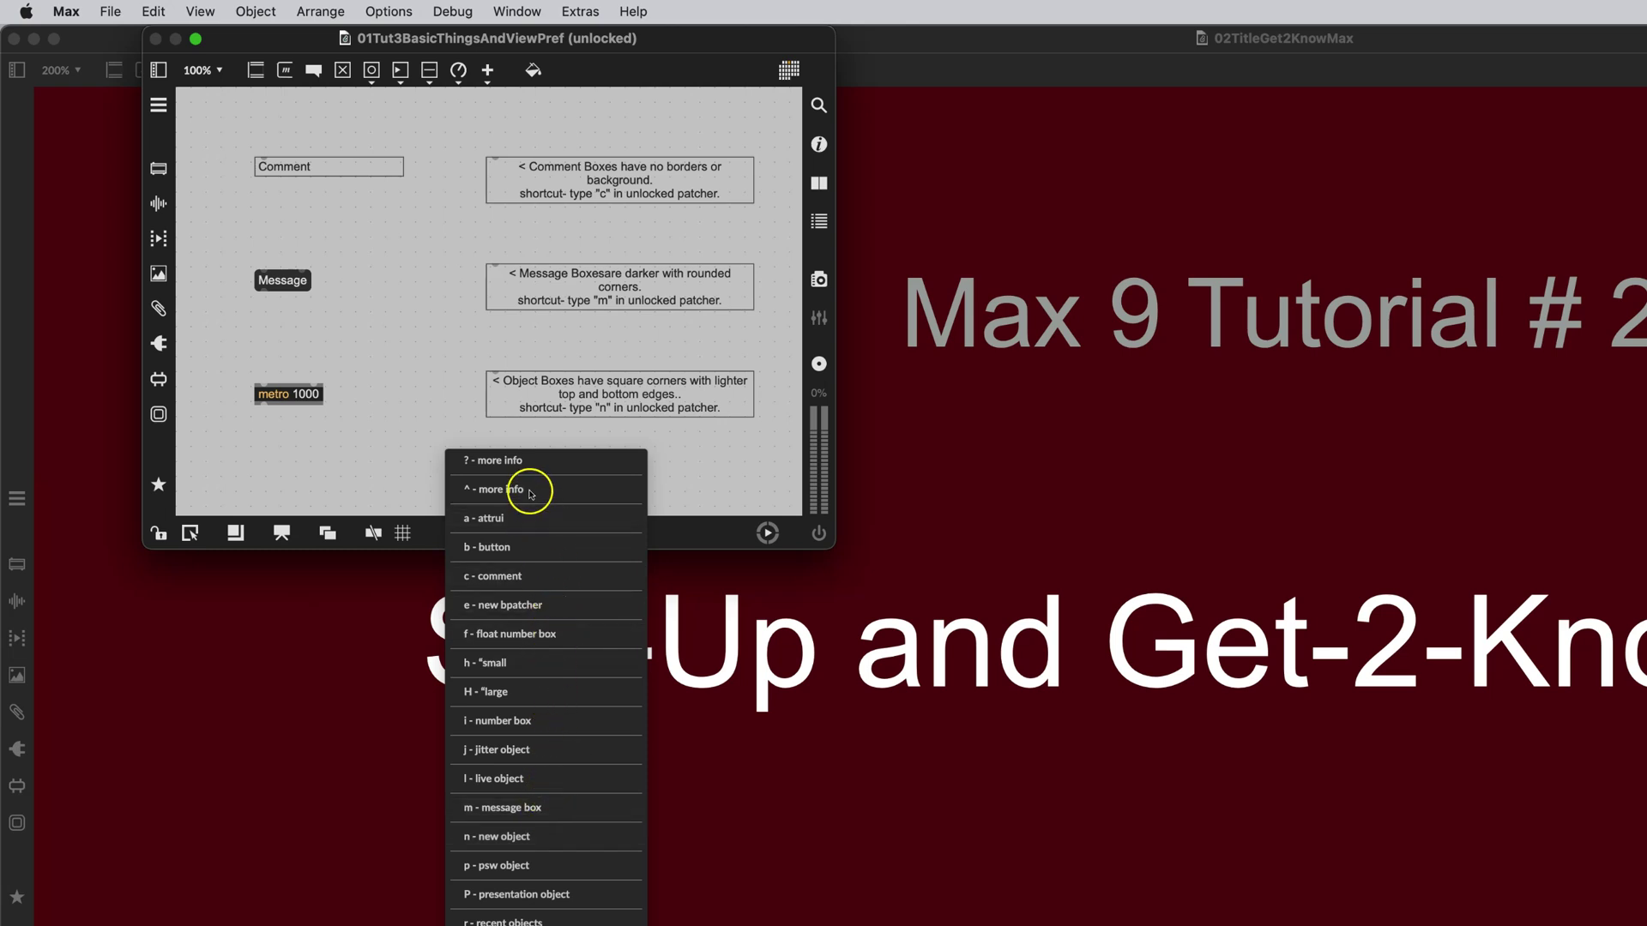
click(413, 431)
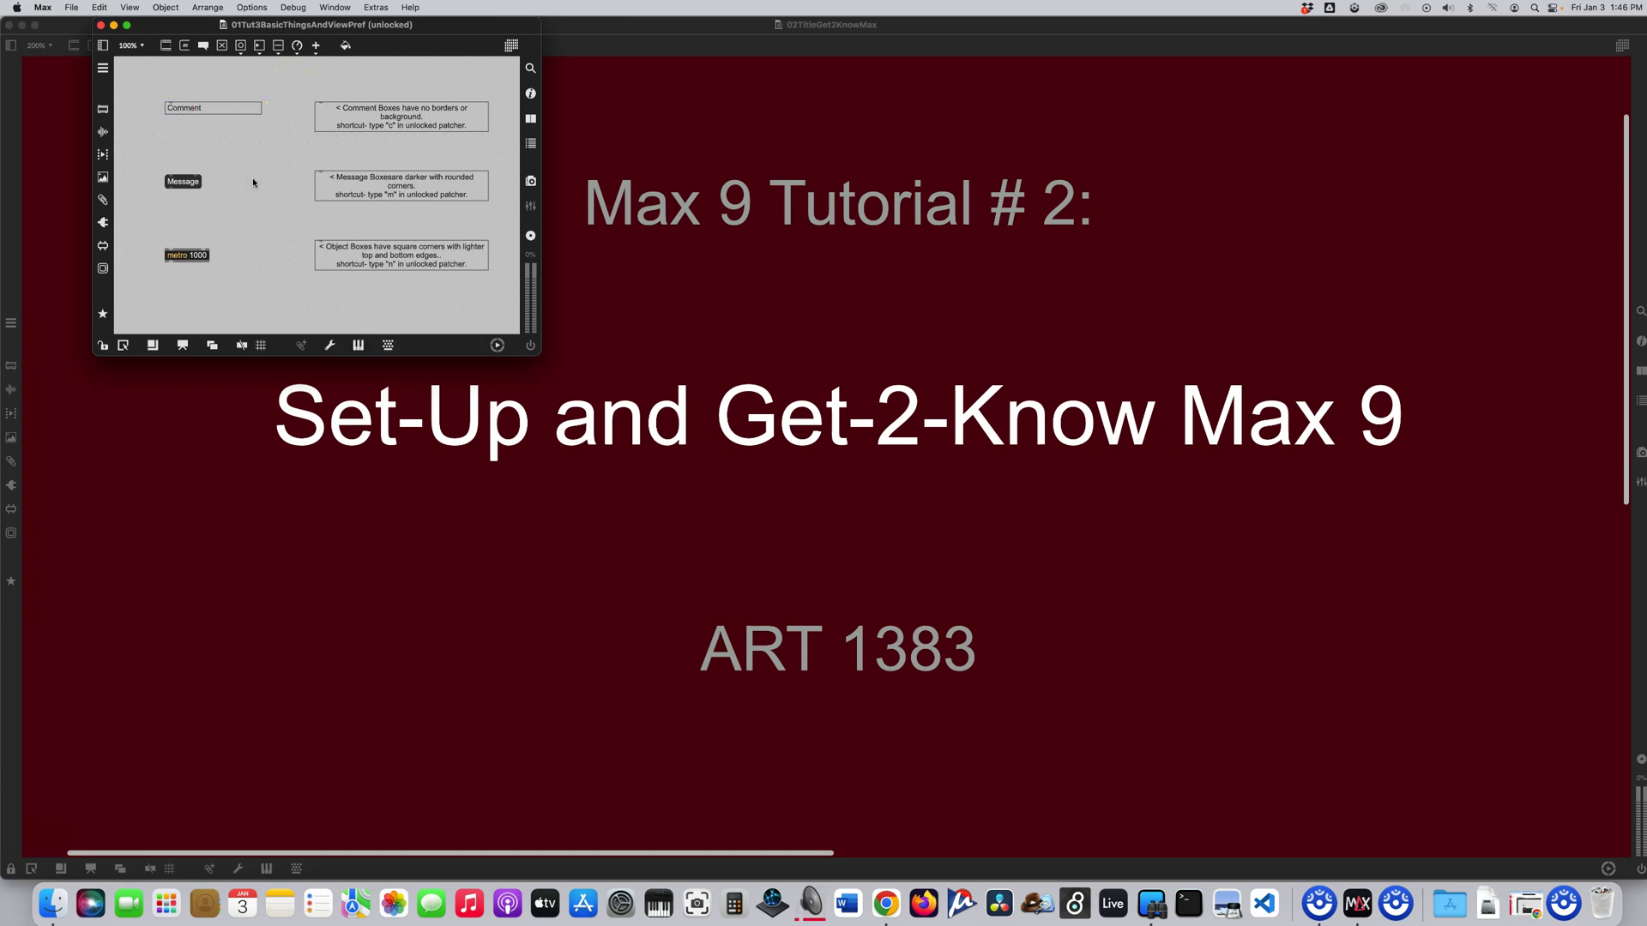
Cmd-click to lock the 01Tut3BasicThingsAndViewPref patcher, then close its window.
super+click(253, 181)
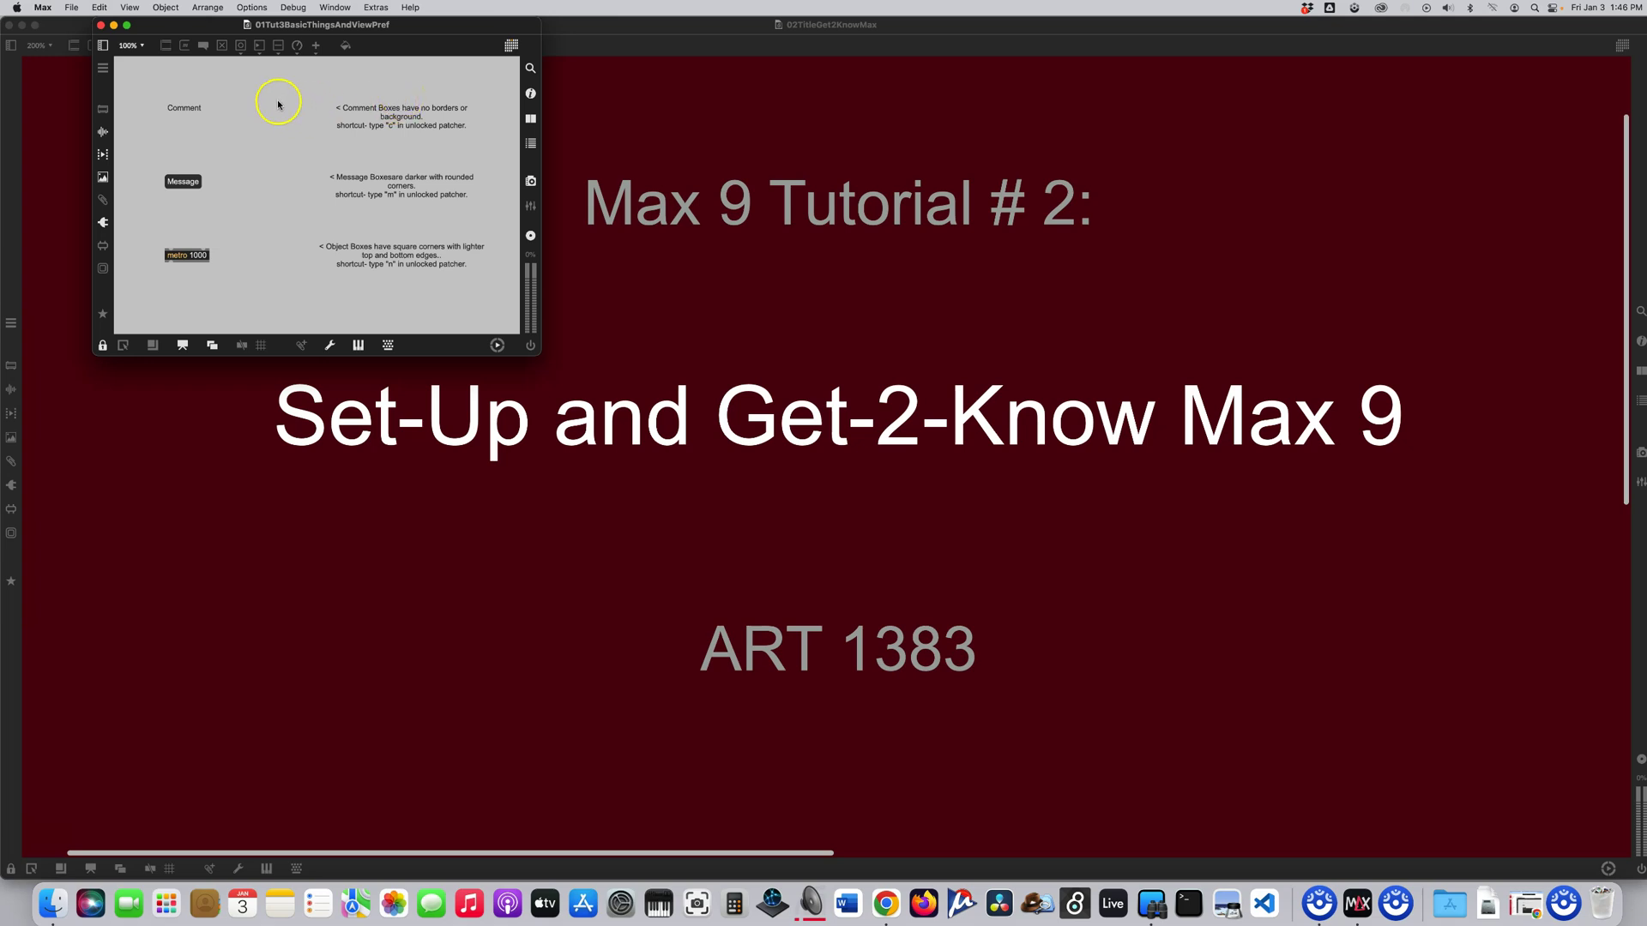
click(101, 26)
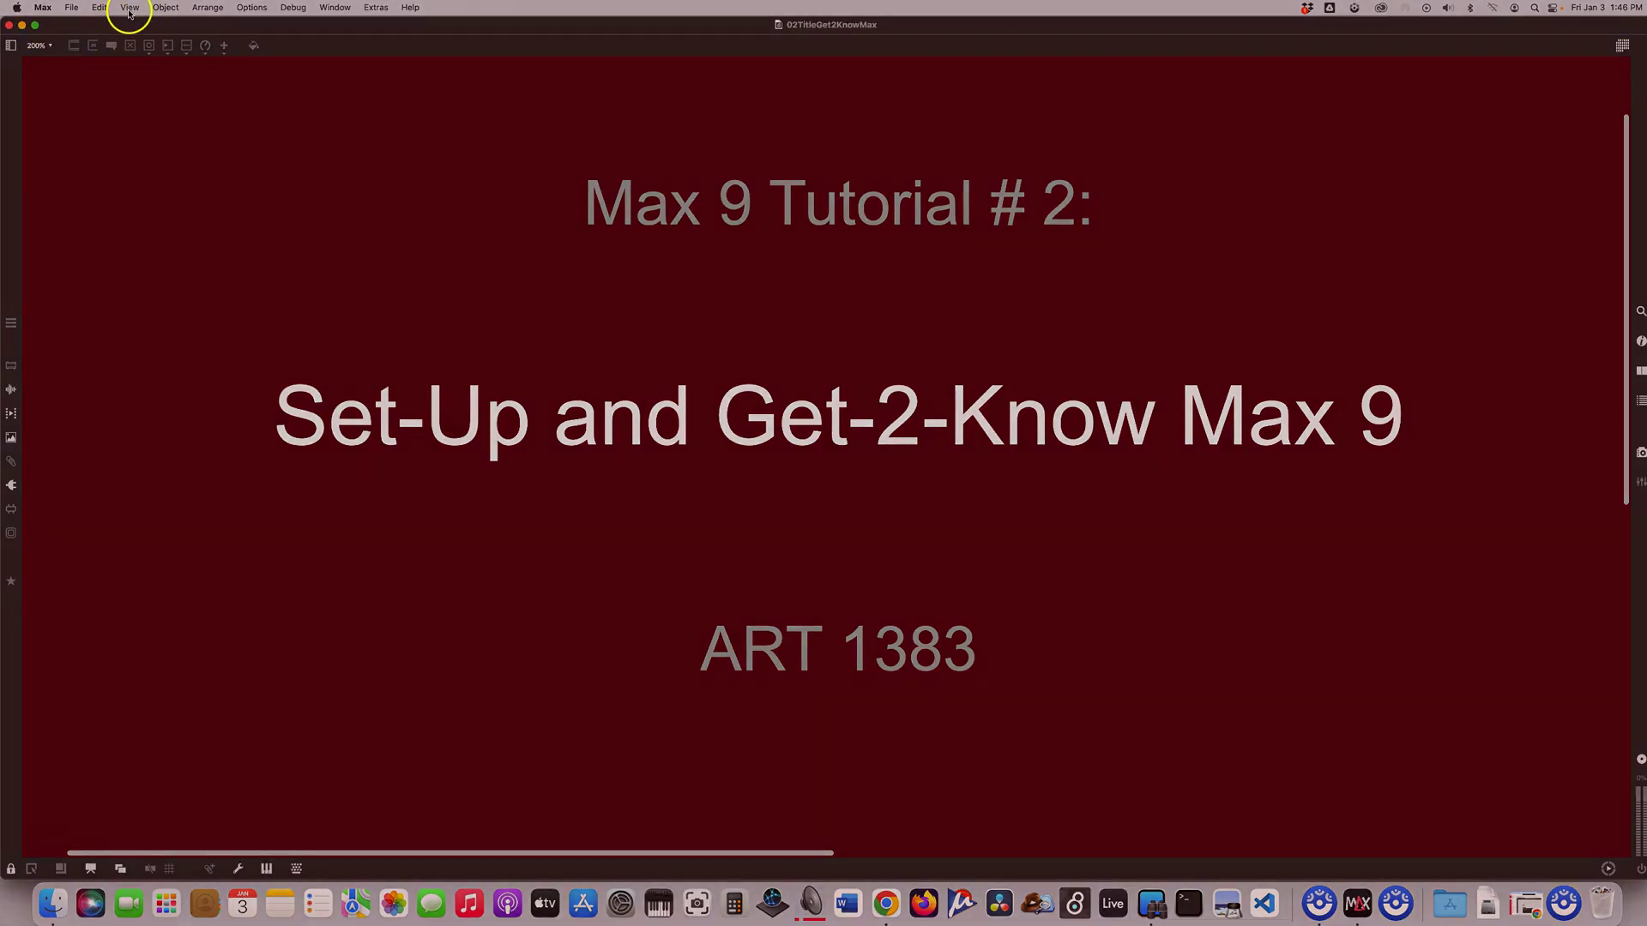